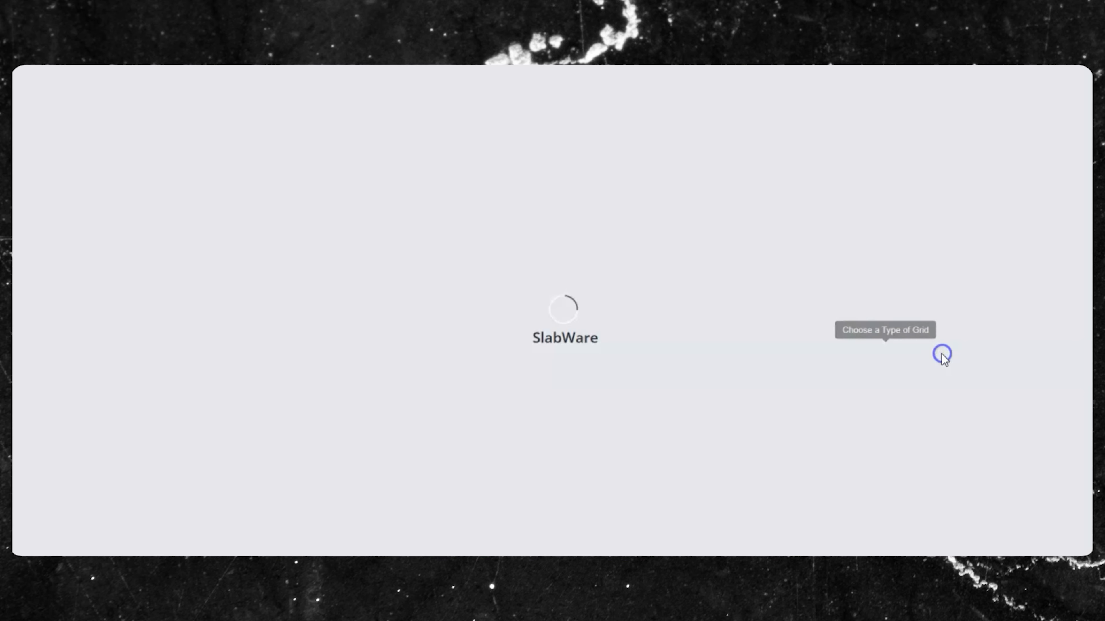
- Switch the activities list back to Week view and start a new activity
scroll(696, 283, down, 5)
scroll(752, 330, up, 5)
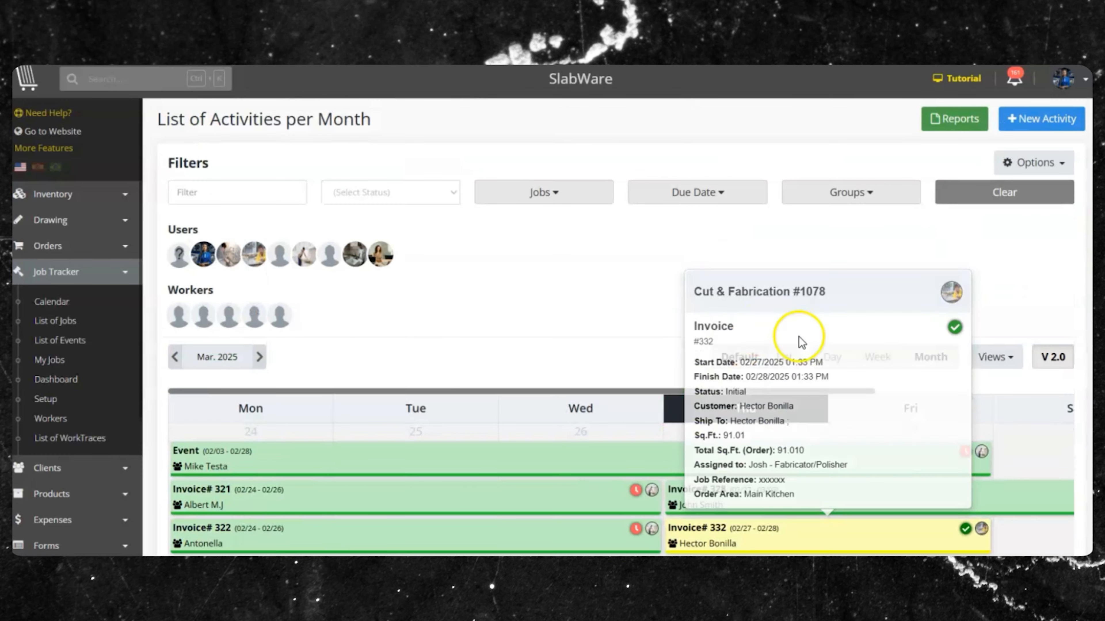
click(891, 356)
click(561, 266)
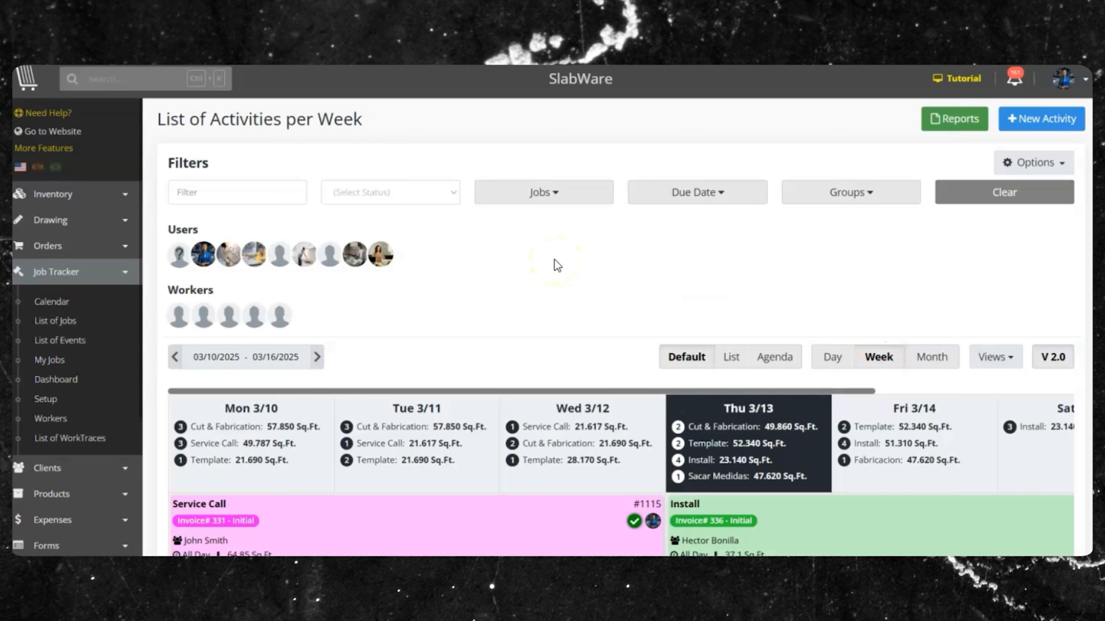
click(1032, 109)
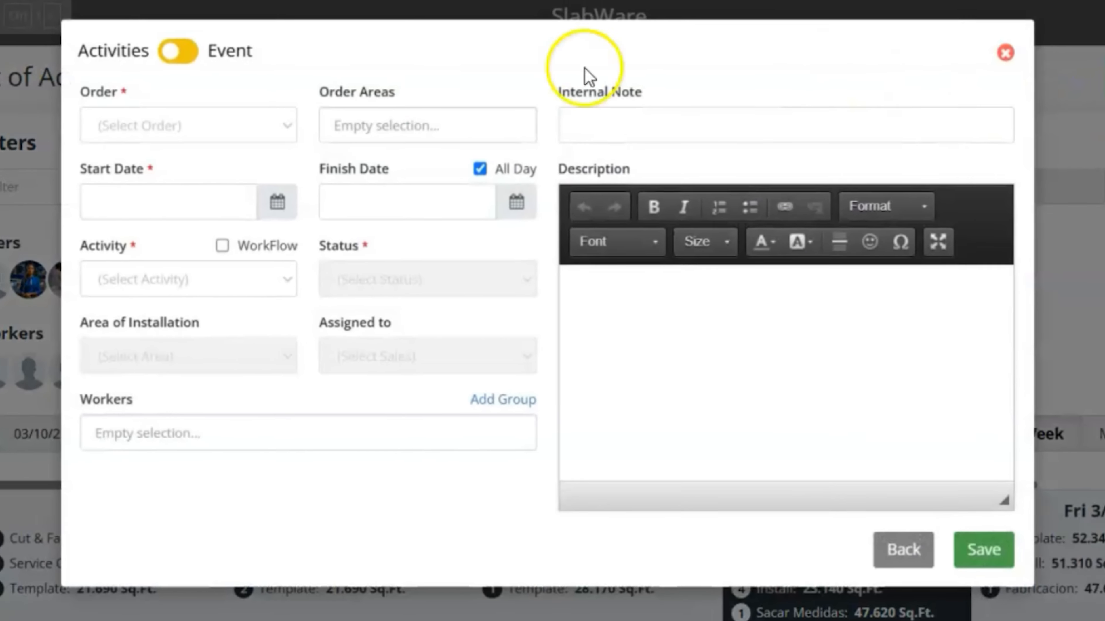
drag(64, 94, 115, 89)
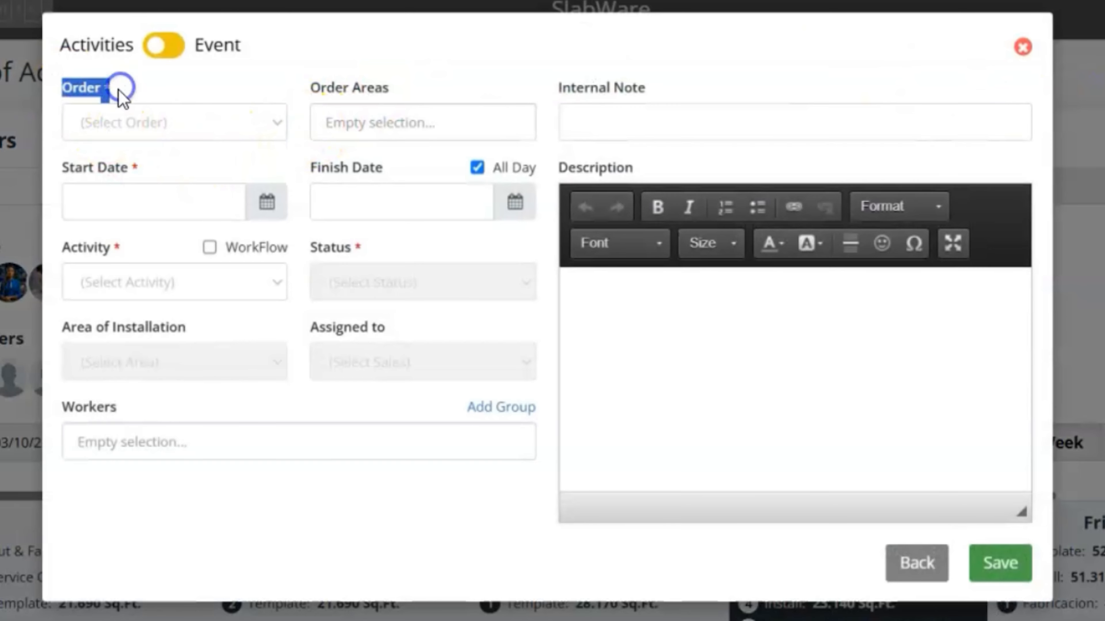
- Choose Quote# 518, set start and finish dates to 03/17/2025, and enable WorkFlow
click(203, 118)
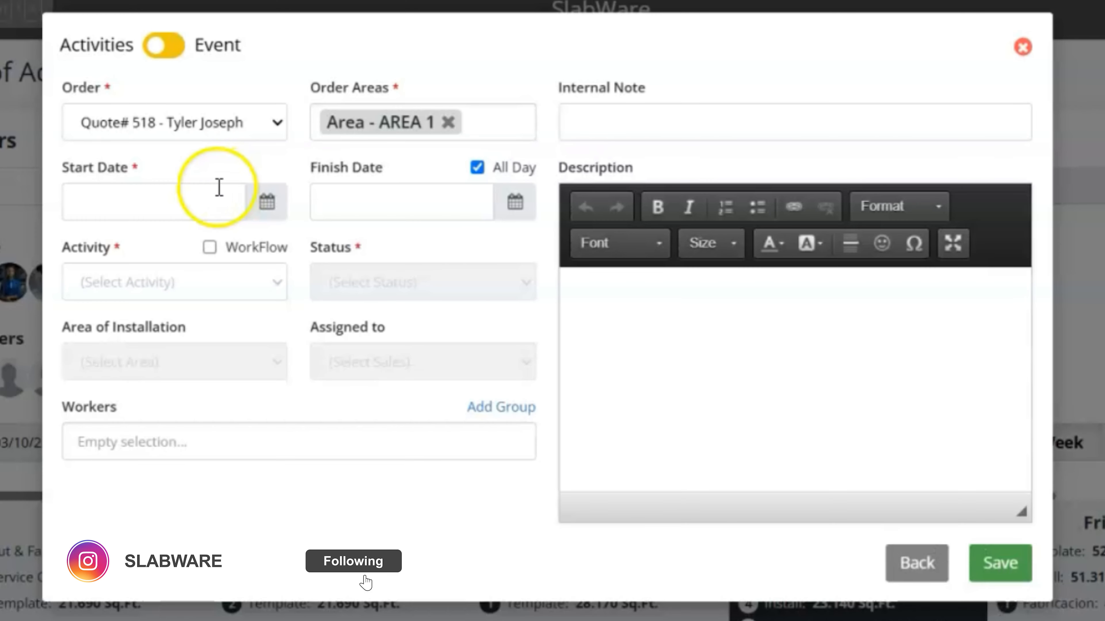
click(174, 192)
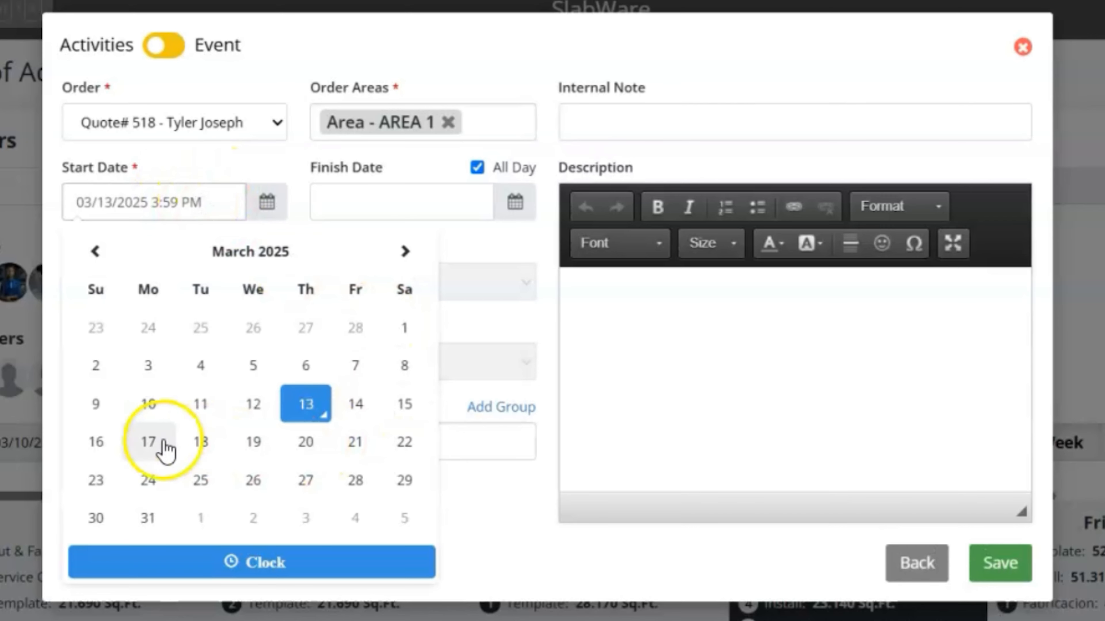
click(157, 448)
click(389, 203)
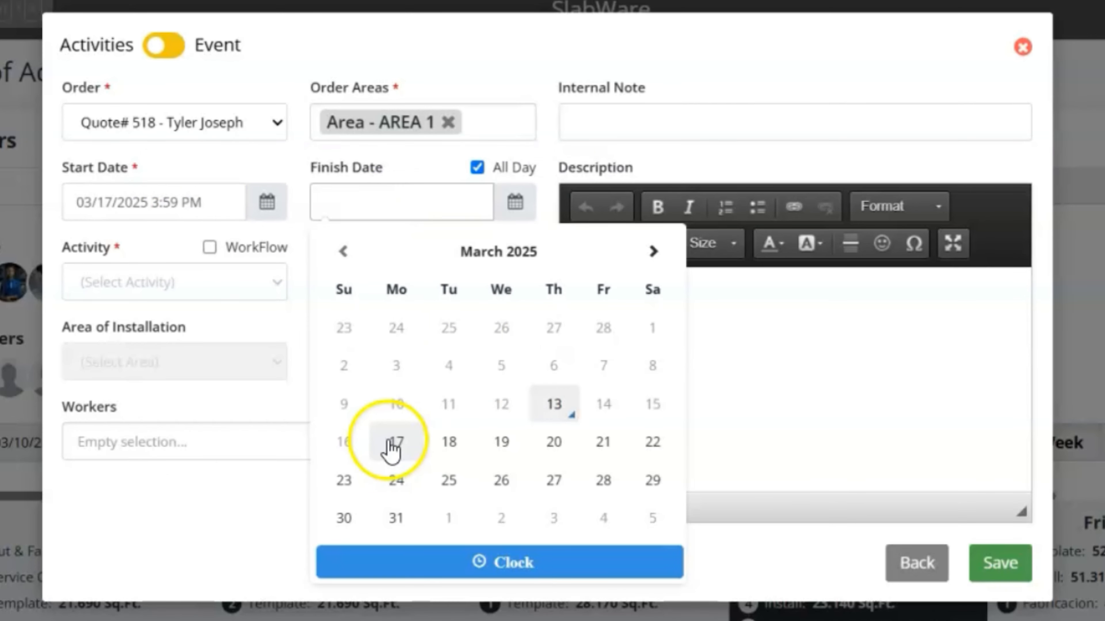
click(391, 448)
click(153, 246)
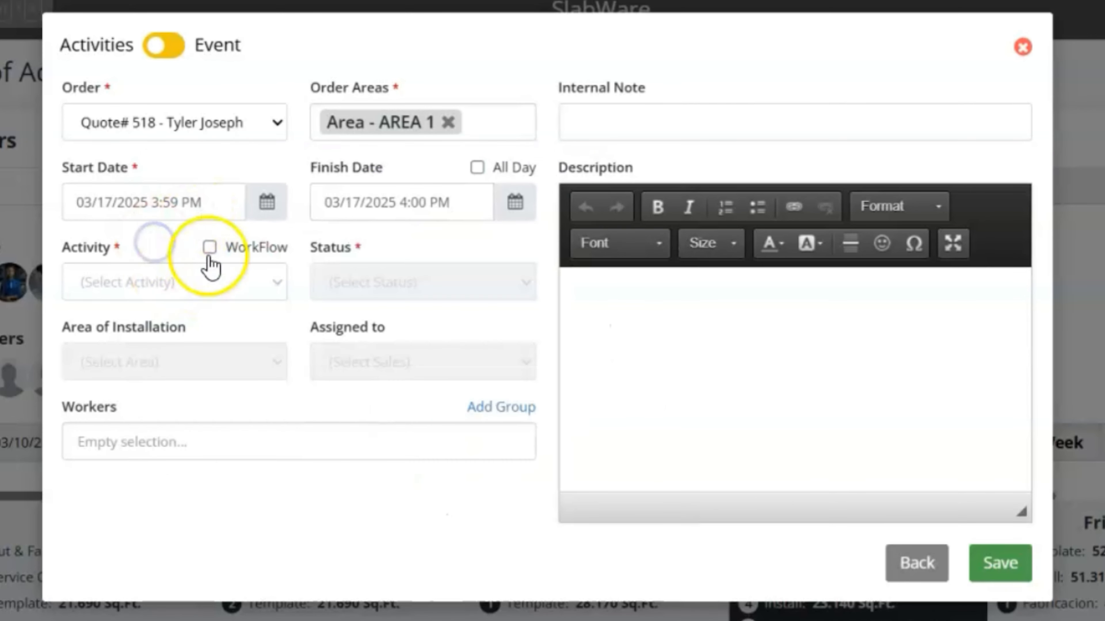
click(209, 278)
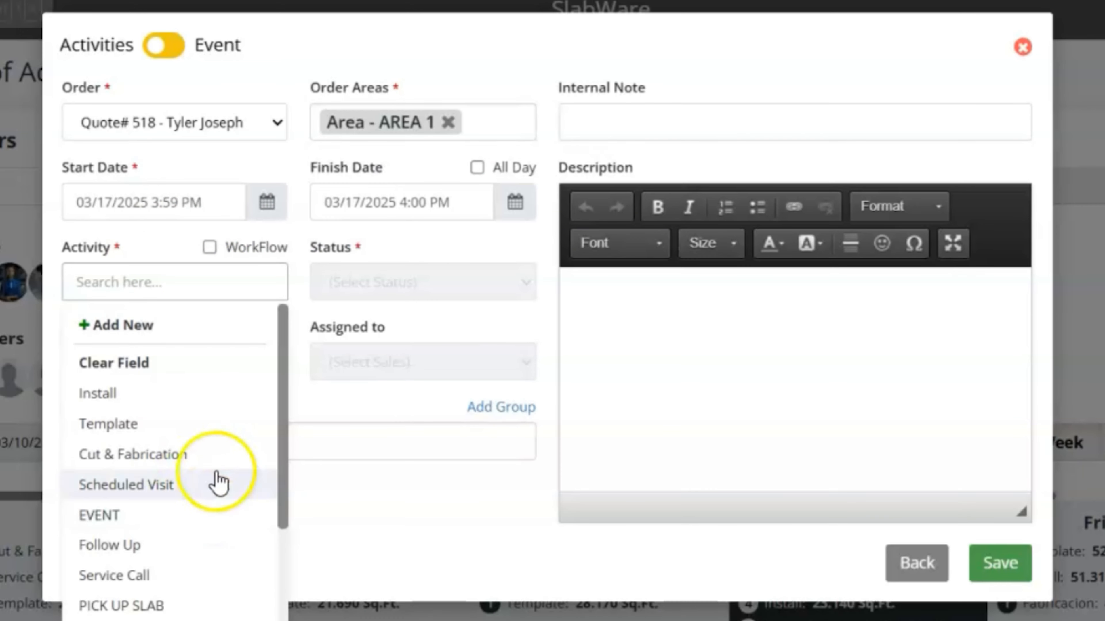
click(244, 252)
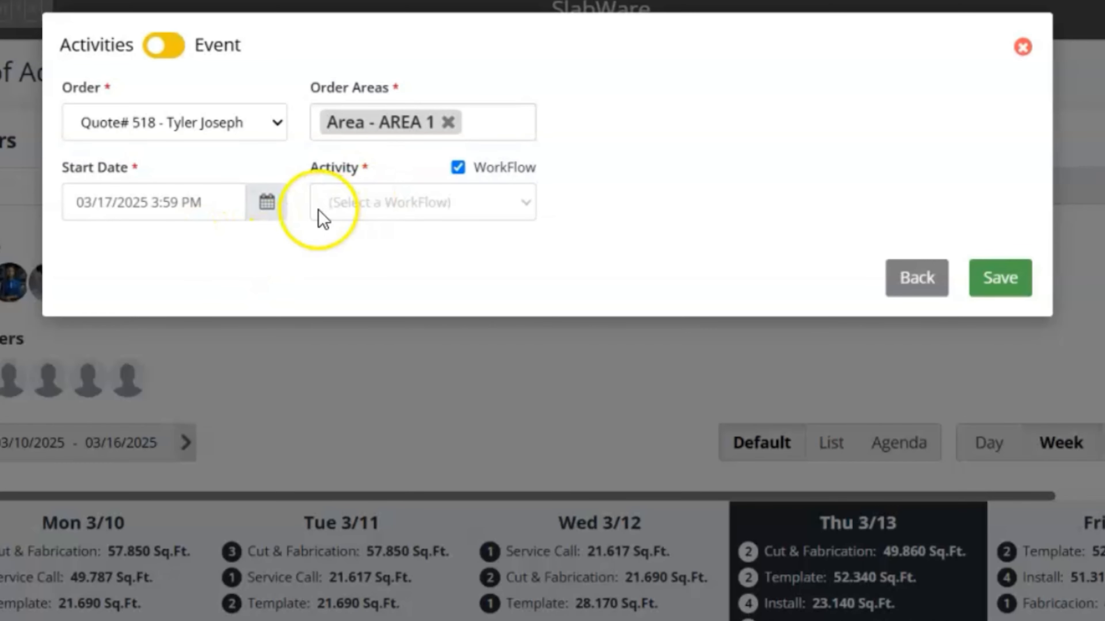
- Schedule the Countertop Fabrication workflow with Service Call, Template, Cut & Fabrication and Install, and save
click(513, 196)
click(449, 291)
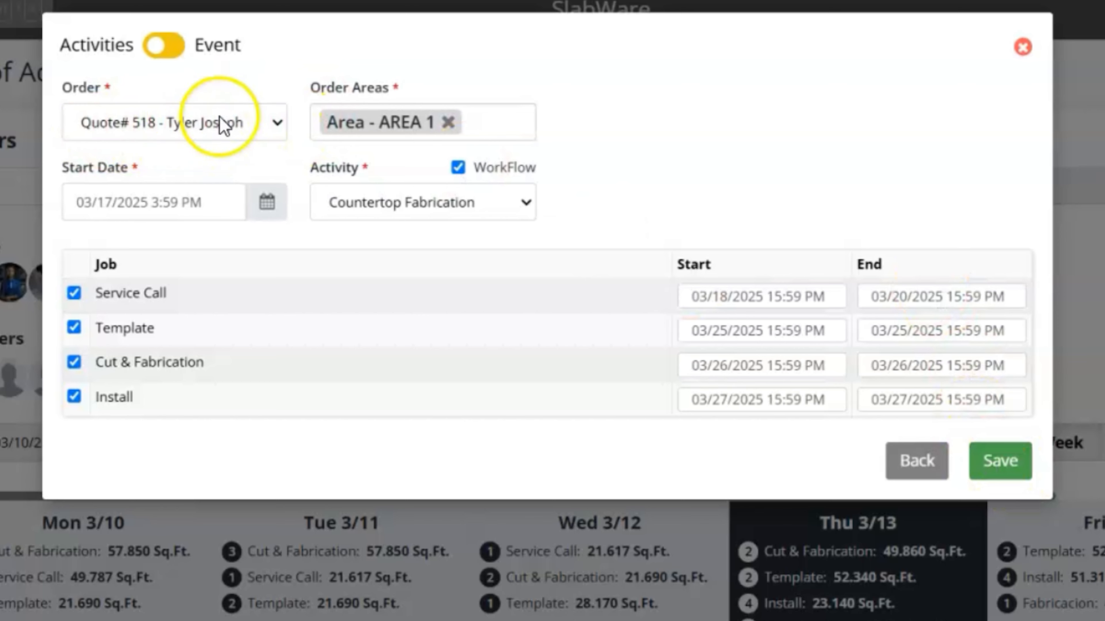
click(1012, 462)
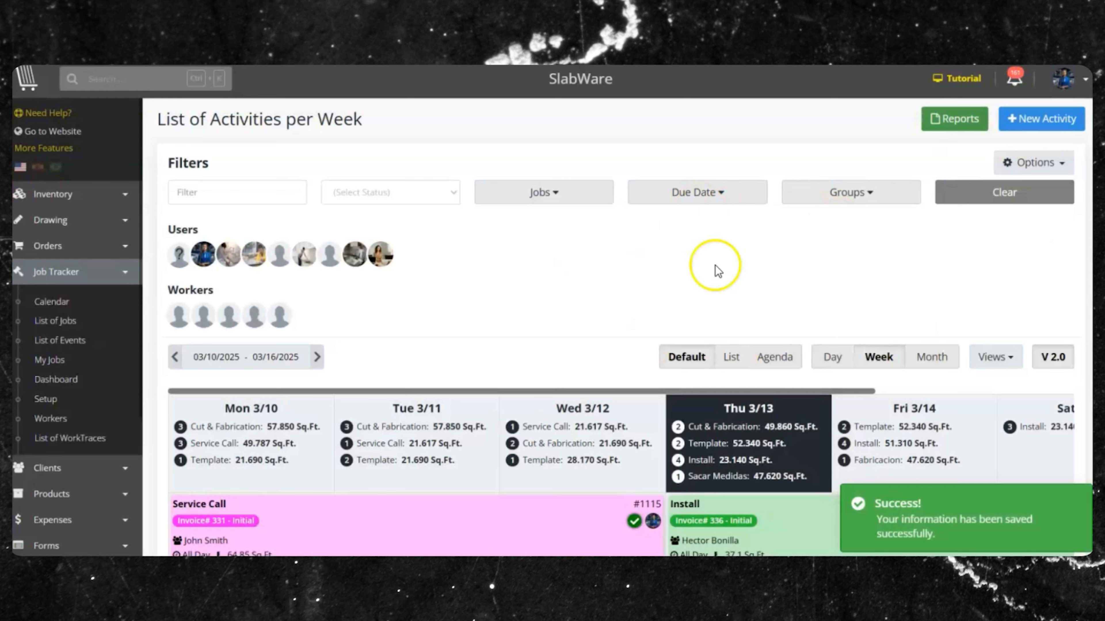
- Go to next week and open Service Call #1144 for Quote# 518
scroll(741, 232, down, 2)
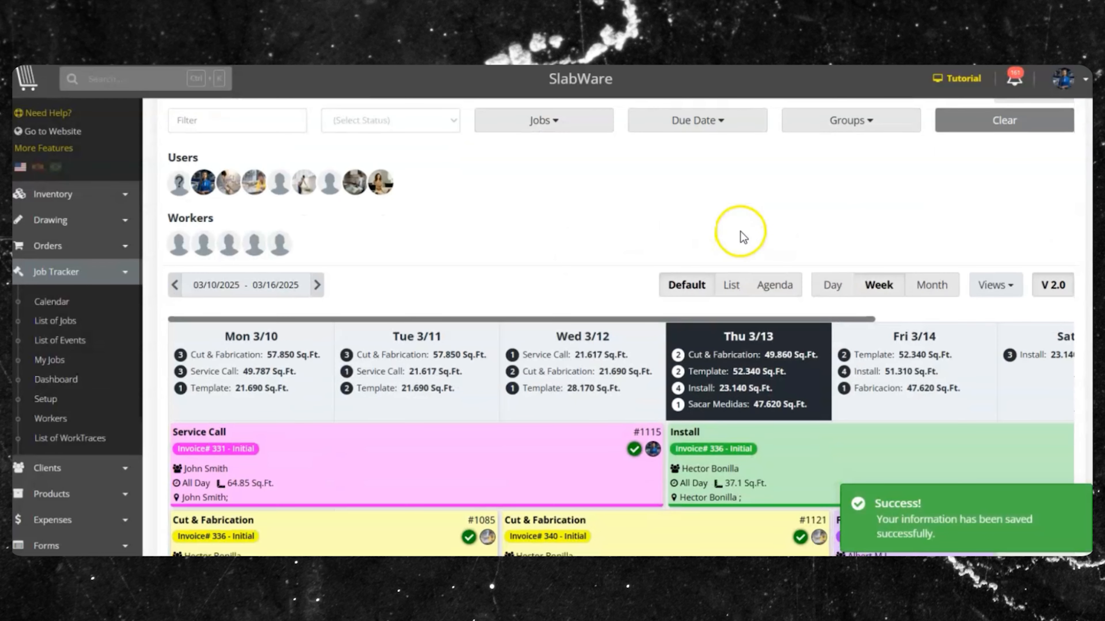
click(317, 285)
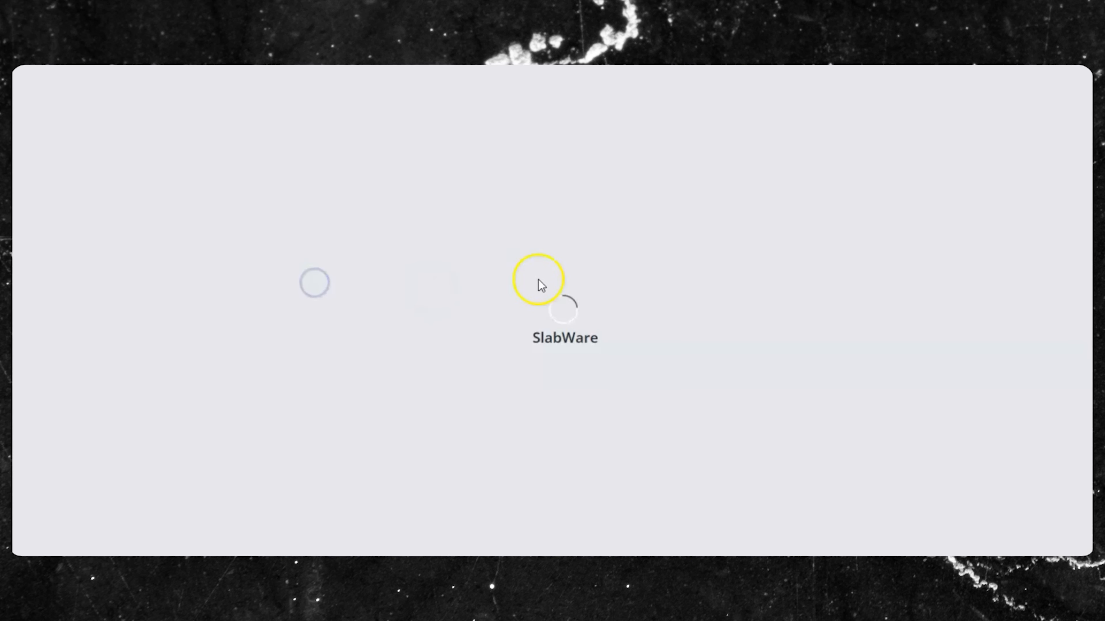
scroll(547, 242, down, 8)
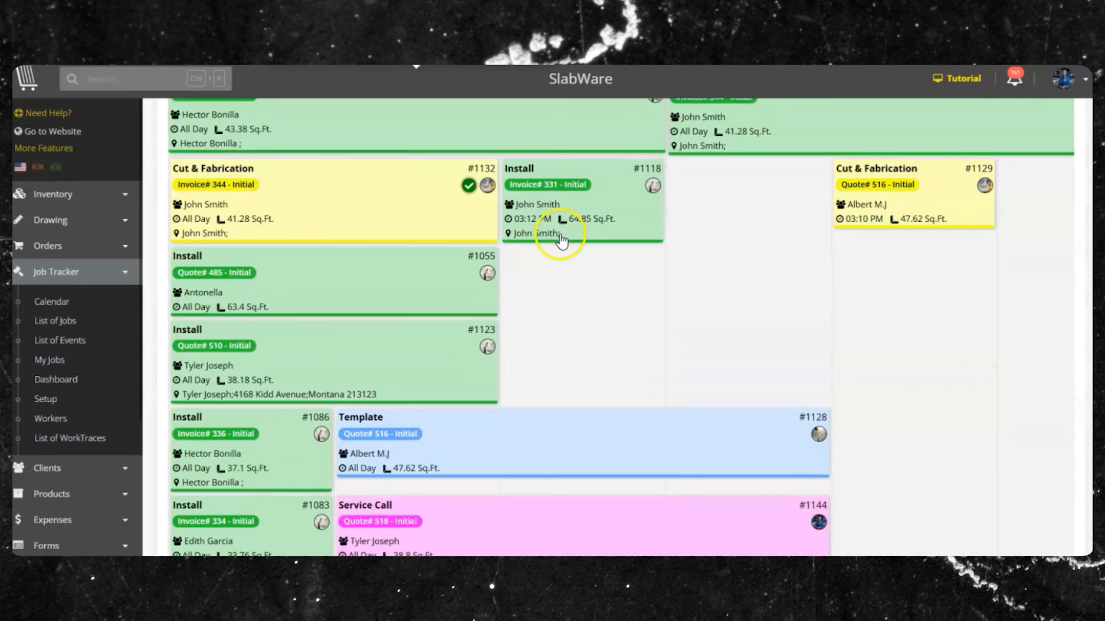
scroll(548, 289, down, 3)
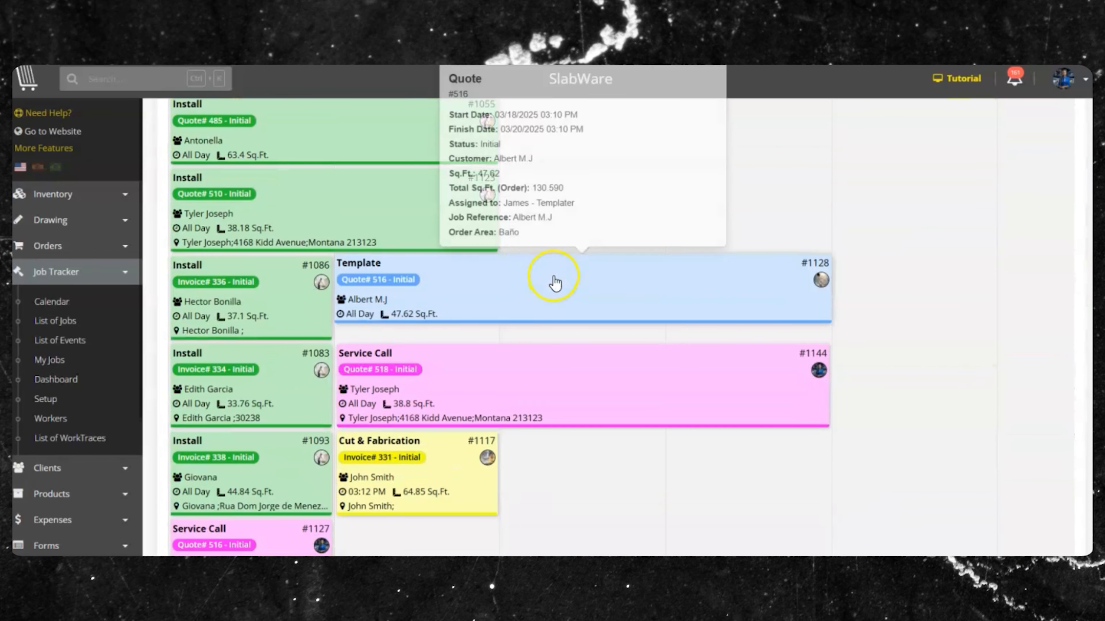
click(367, 369)
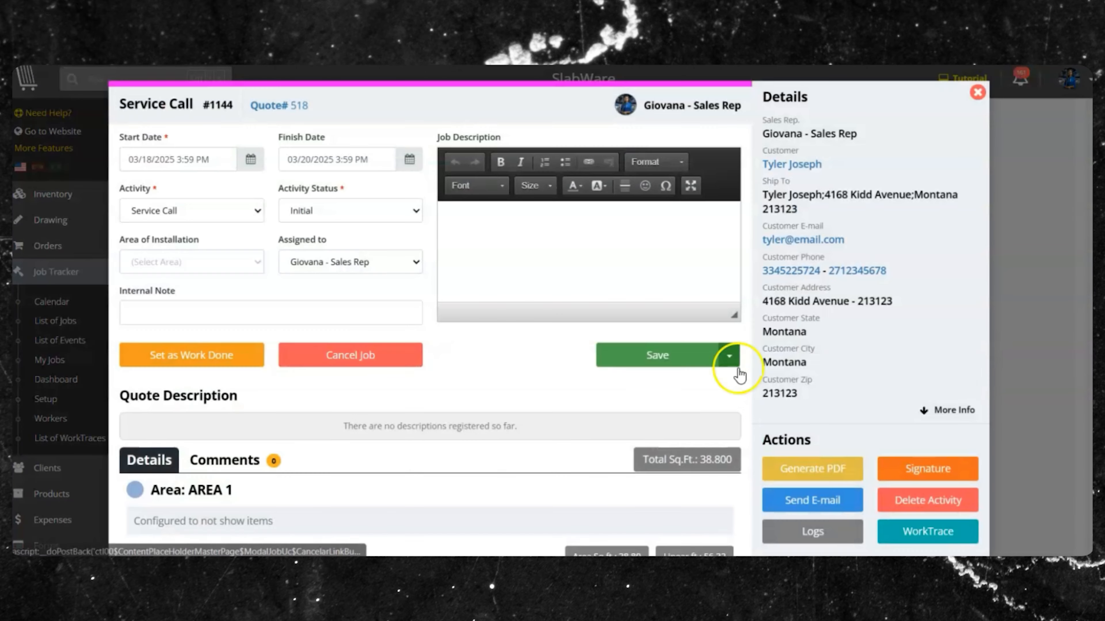
- Review the service call's details, countertop drawing and four workflow activities
scroll(821, 252, down, 15)
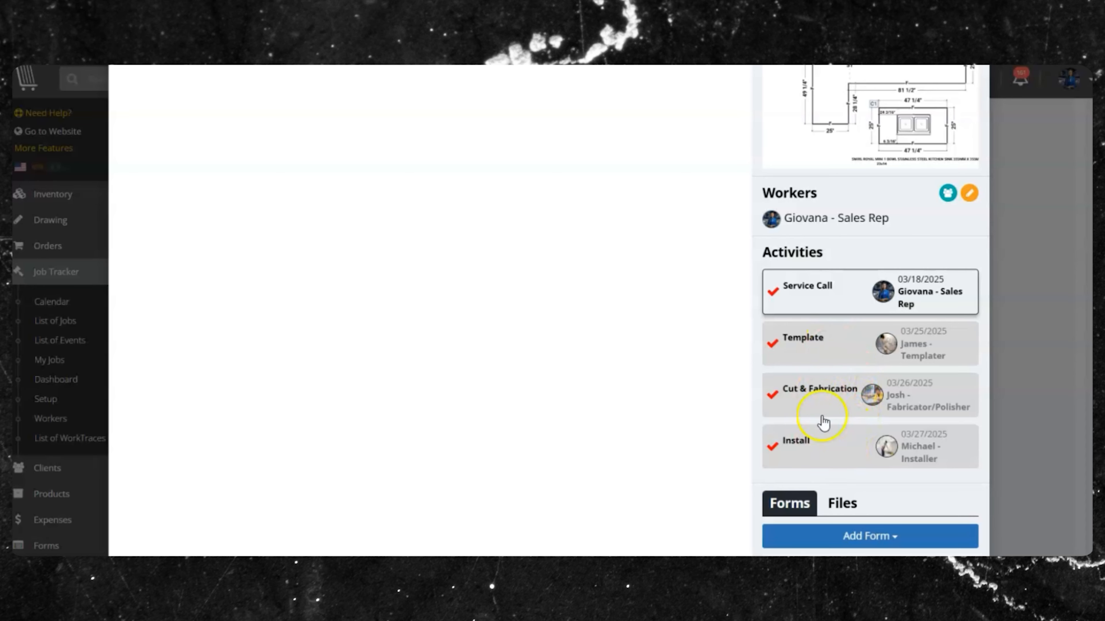
scroll(844, 331, up, 15)
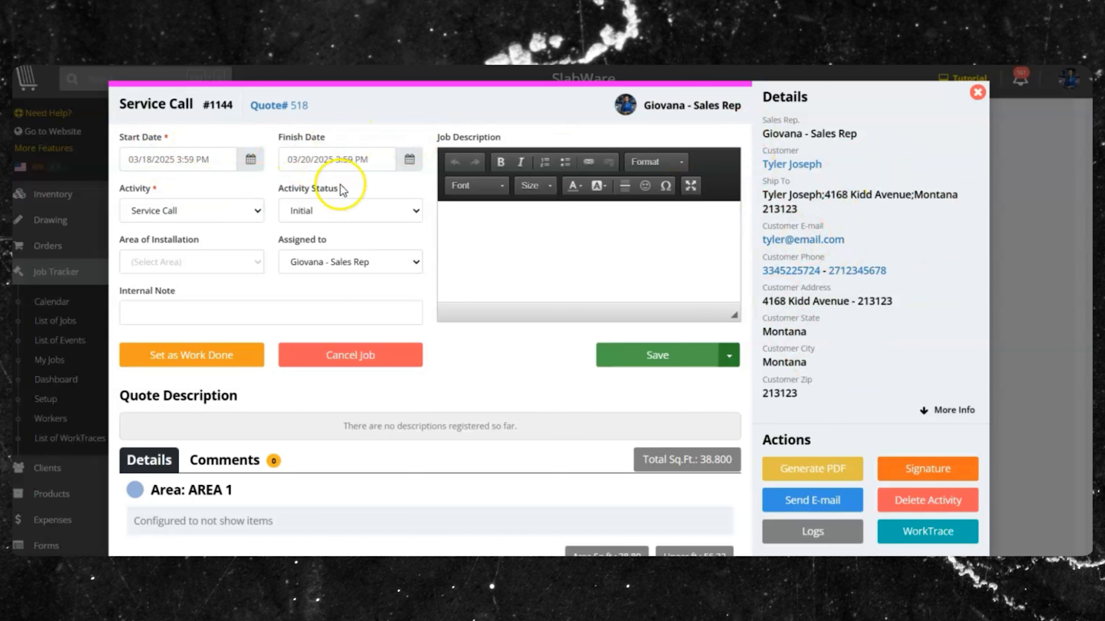
scroll(361, 157, down, 8)
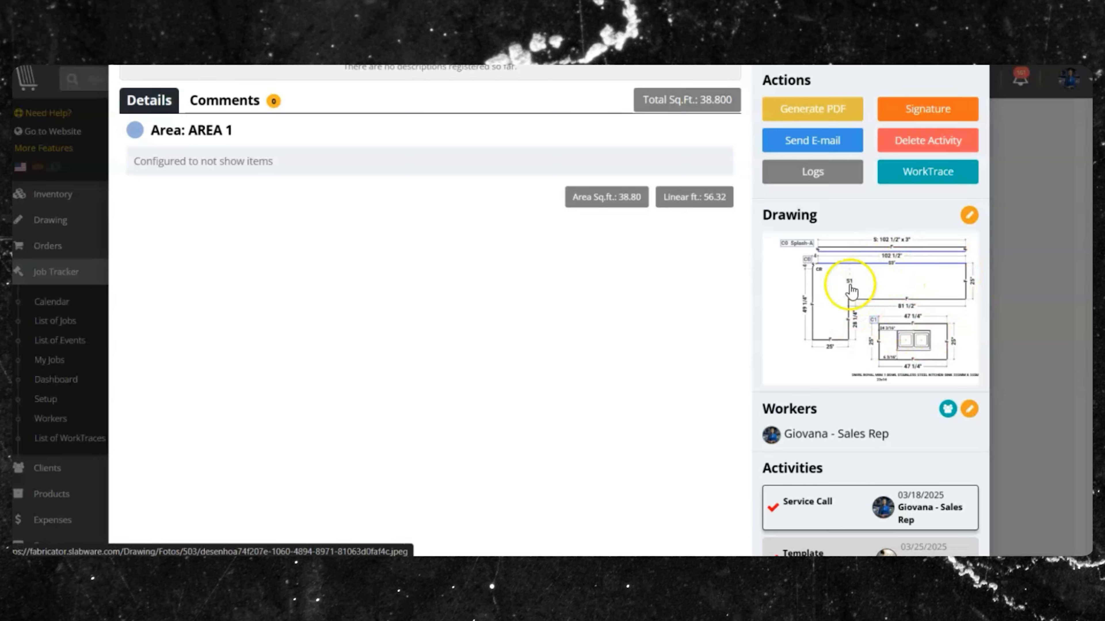
scroll(844, 261, up, 3)
scroll(839, 237, up, 5)
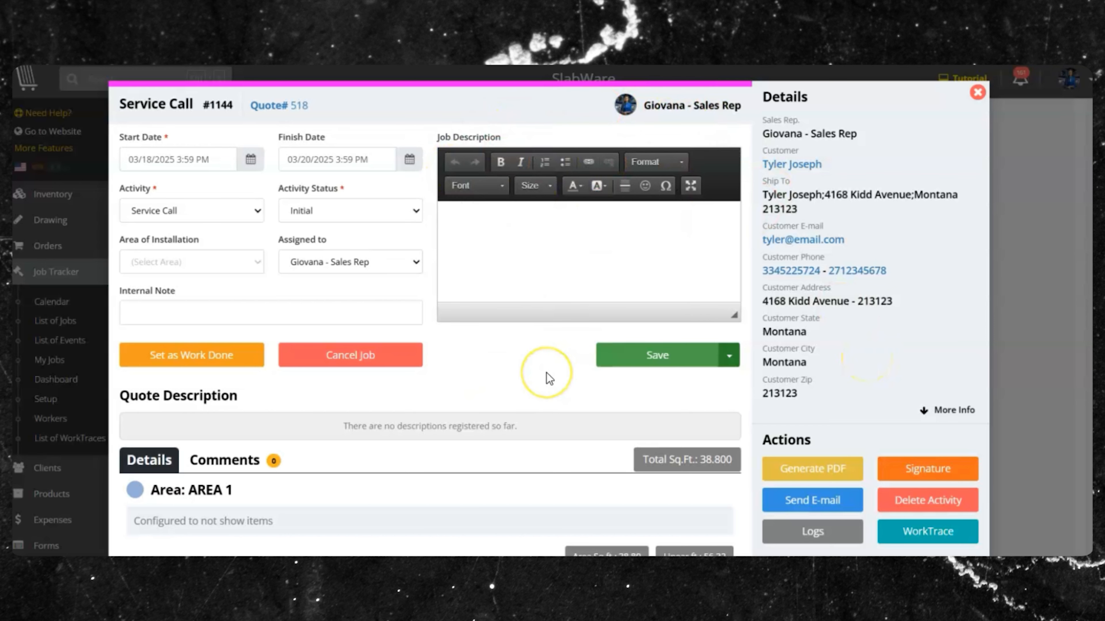
scroll(550, 379, down, 2)
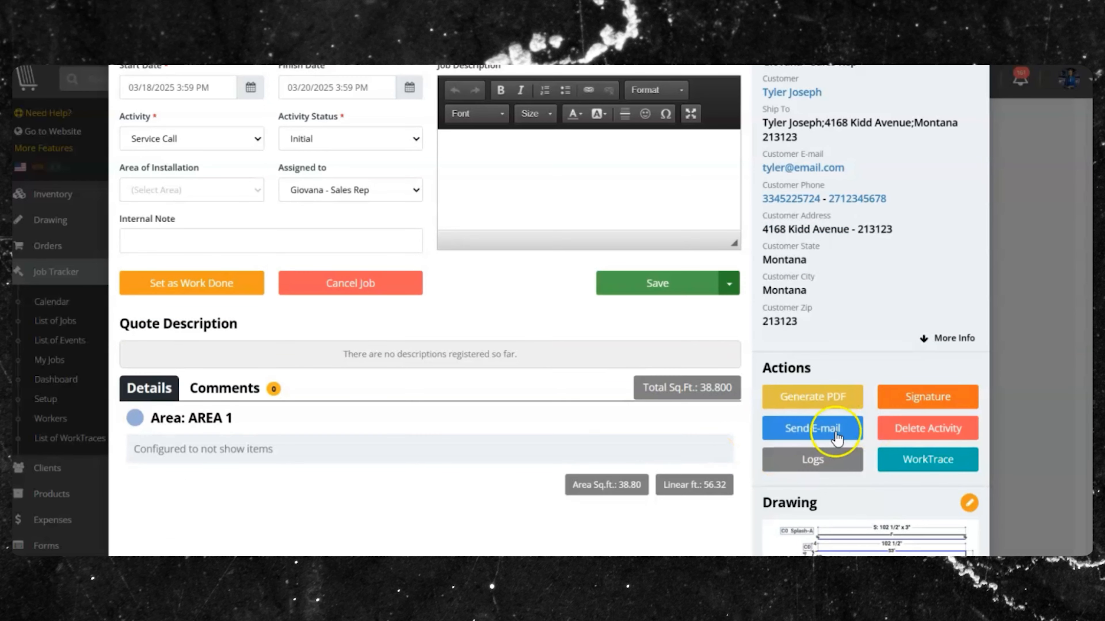
- Inspect the Send E-mail form for Quote# 518, close it unsent, and reopen Service Call #1144
click(832, 433)
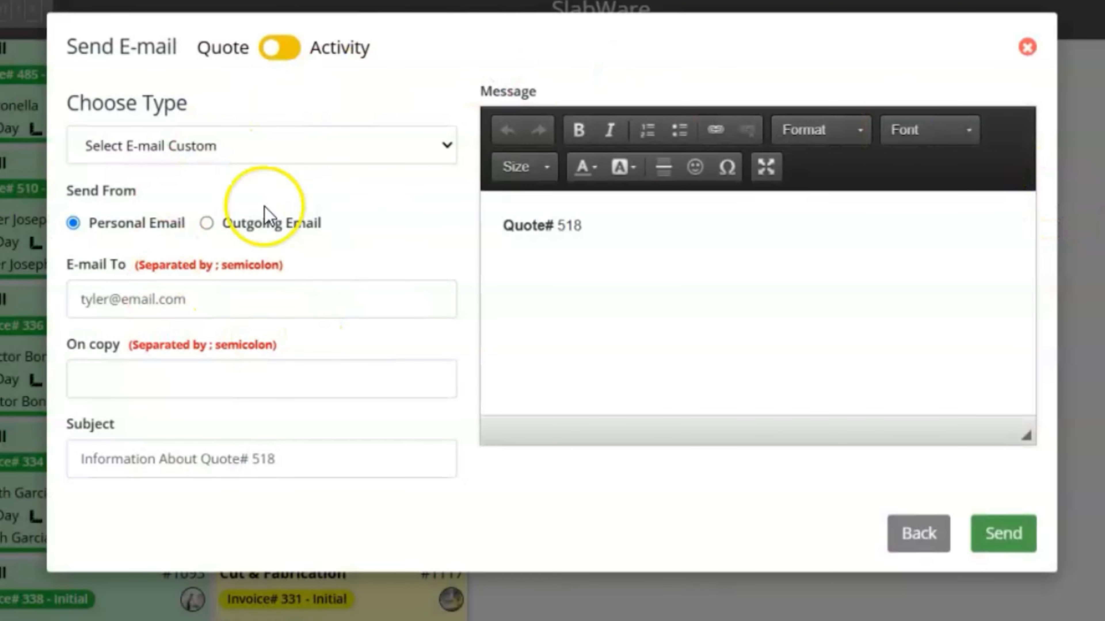
click(270, 150)
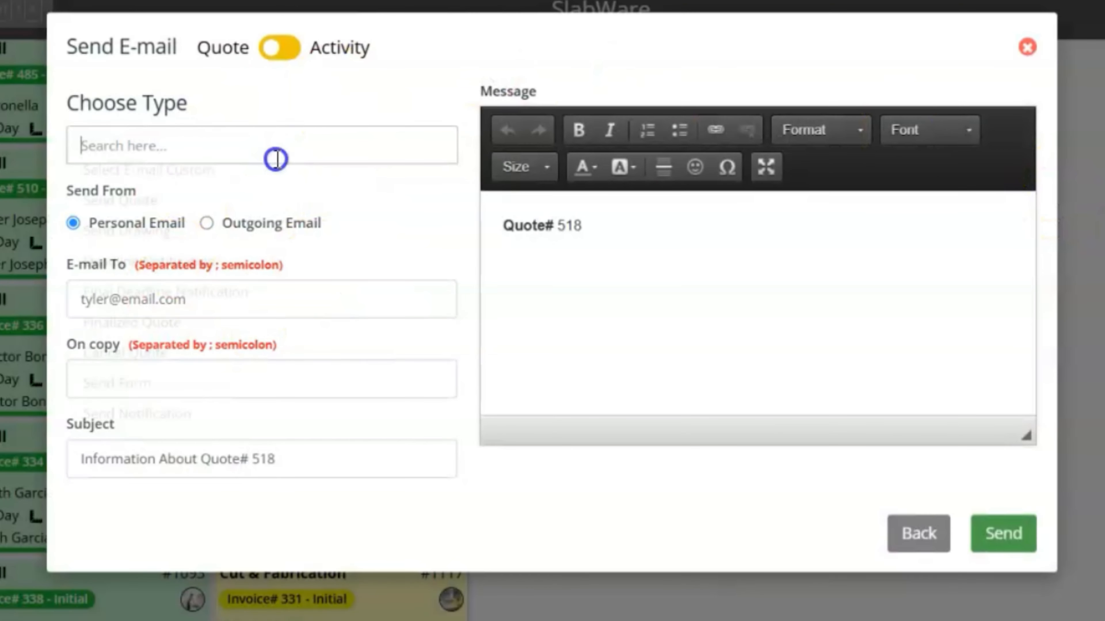
click(318, 106)
drag(256, 313, 74, 307)
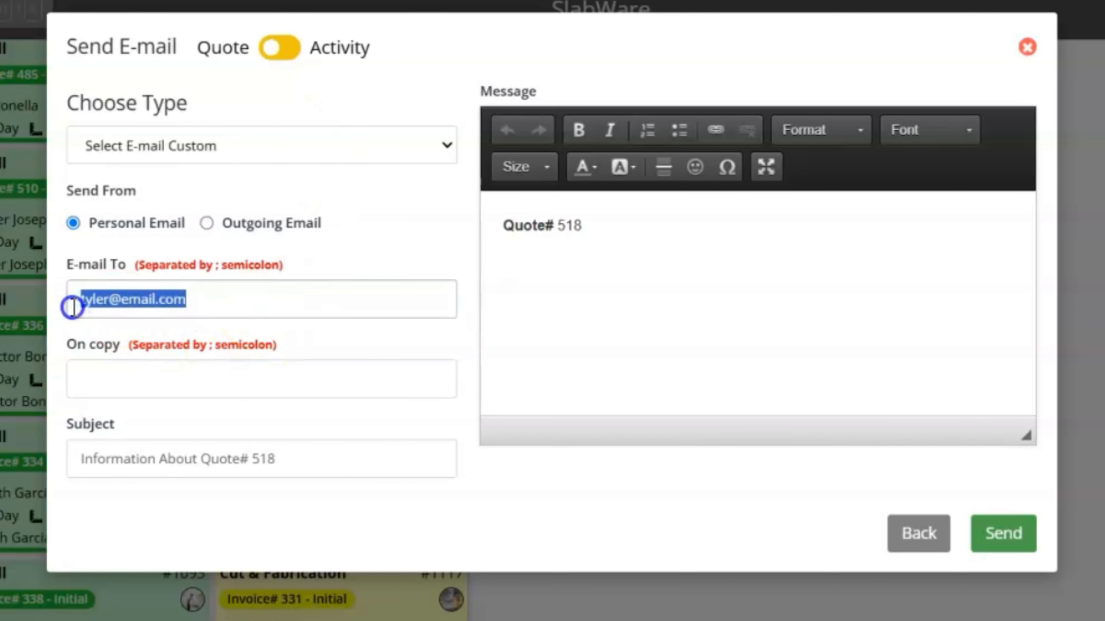
click(147, 381)
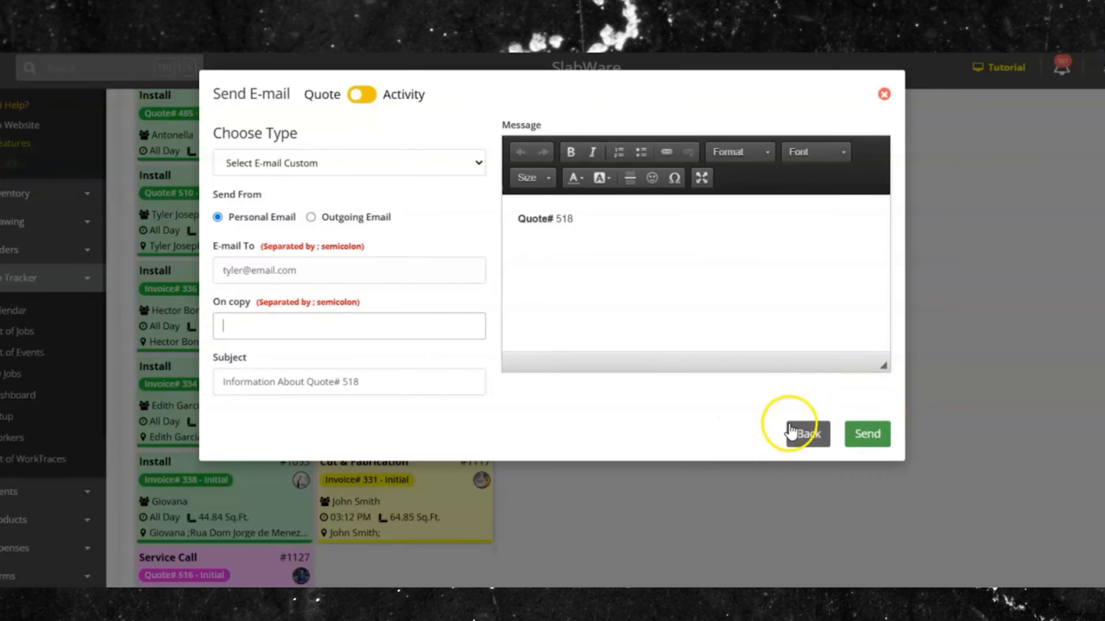
click(895, 524)
click(772, 410)
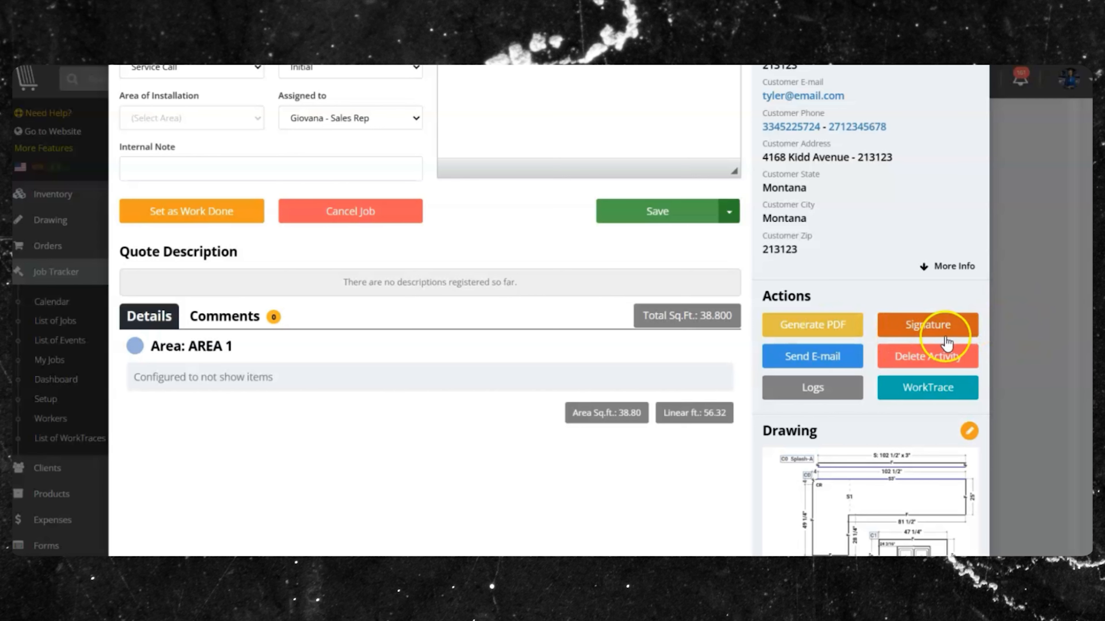
- Draw and save a signature on Service Call #1144, confirming it was signed 03/13/2025 07:13 PM
click(948, 327)
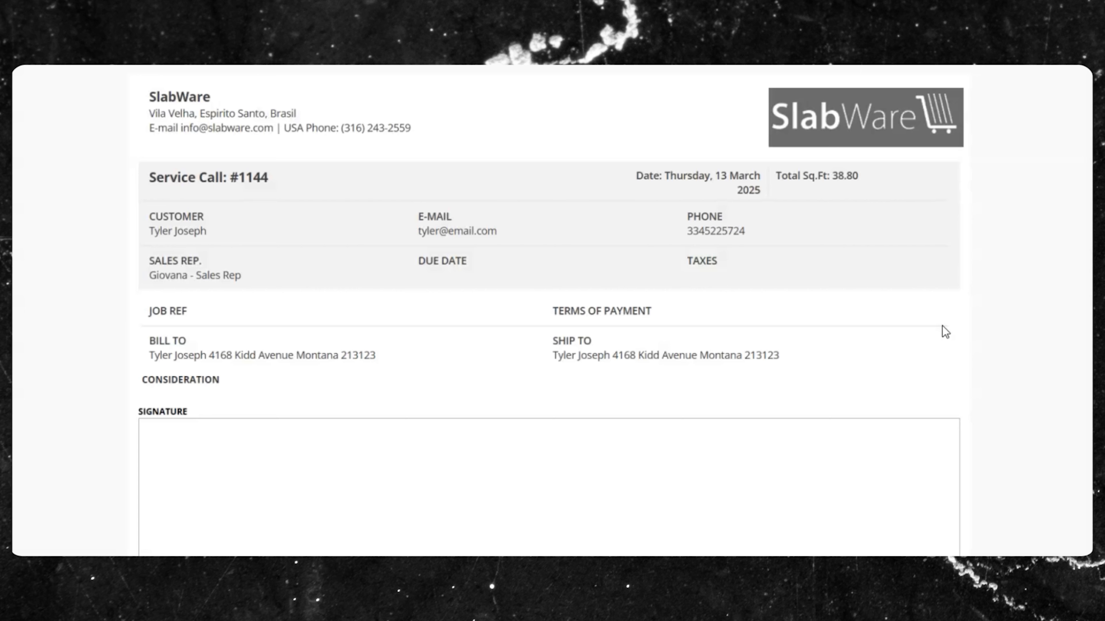
scroll(734, 150, down, 3)
mouse_move(573, 305)
mouse_down()
mouse_move(501, 361)
mouse_move(414, 347)
mouse_up()
drag(441, 307, 518, 391)
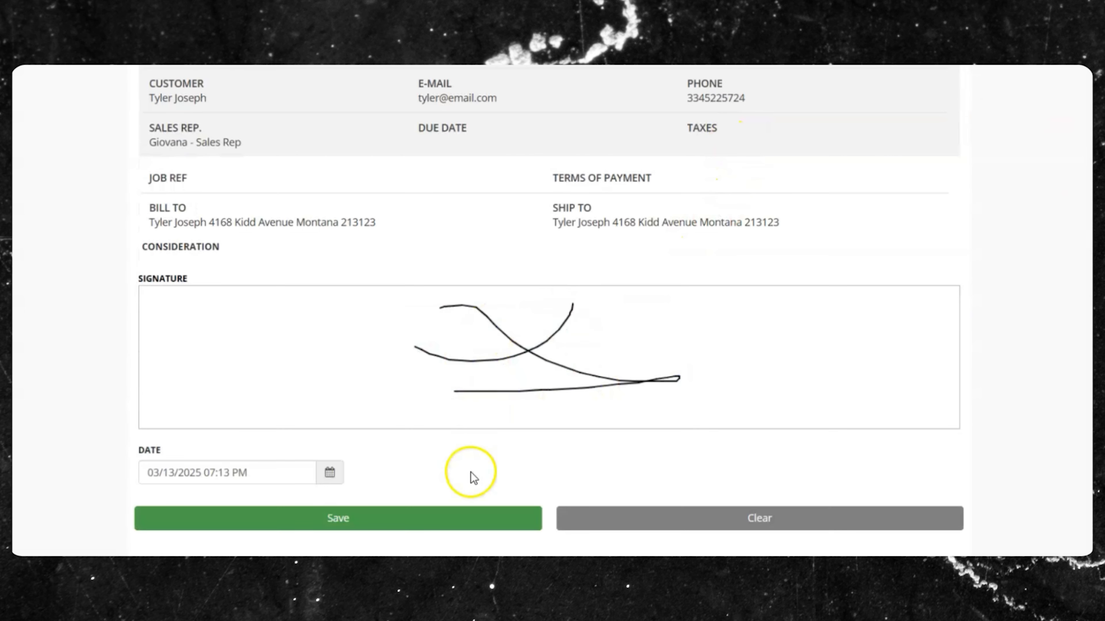
click(363, 519)
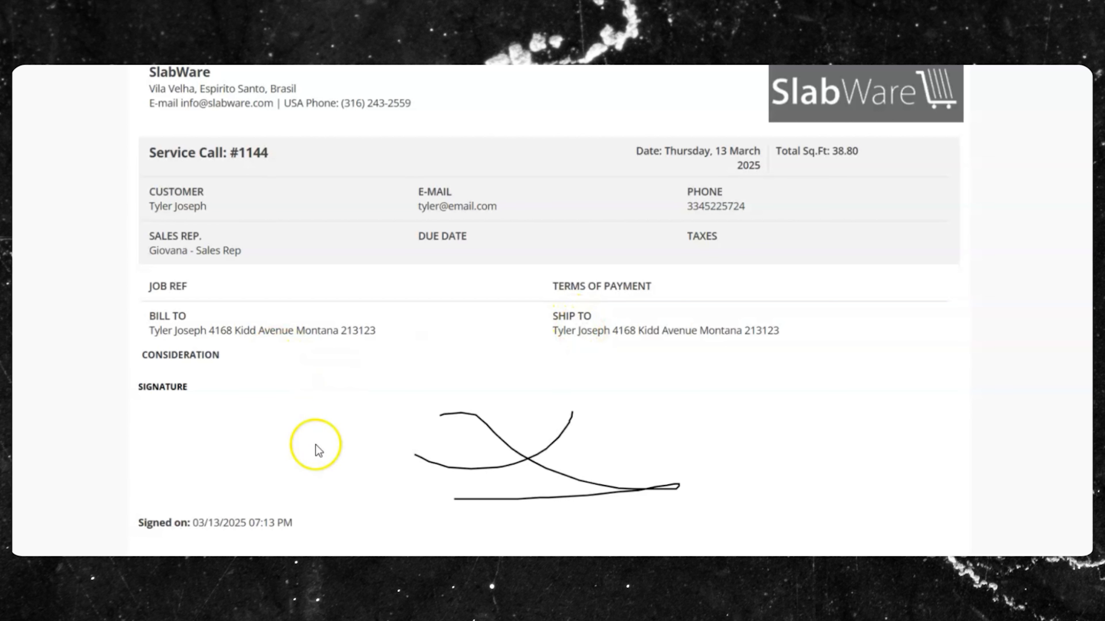
drag(141, 523, 310, 532)
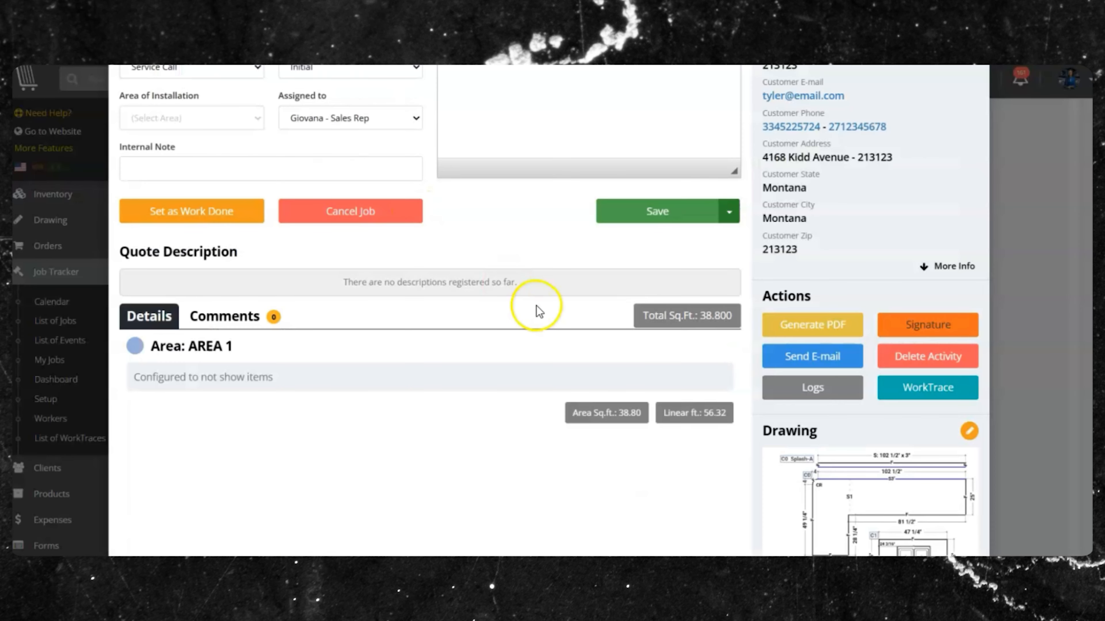
scroll(540, 312, down, 10)
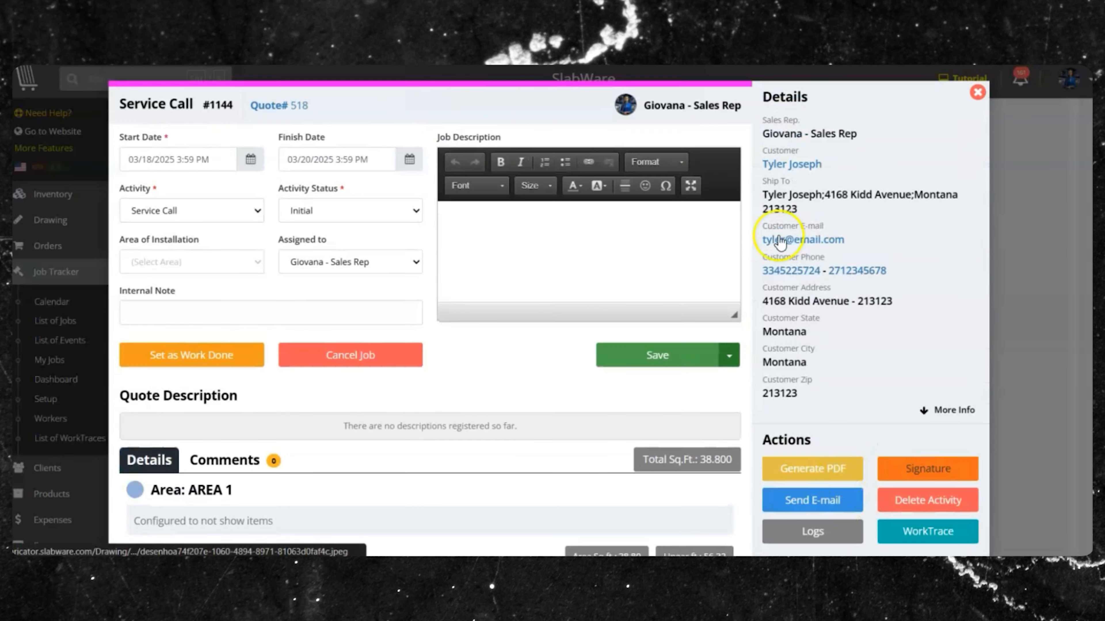
- Set Service Call #1144's status to Finished and mark its work as done
click(383, 206)
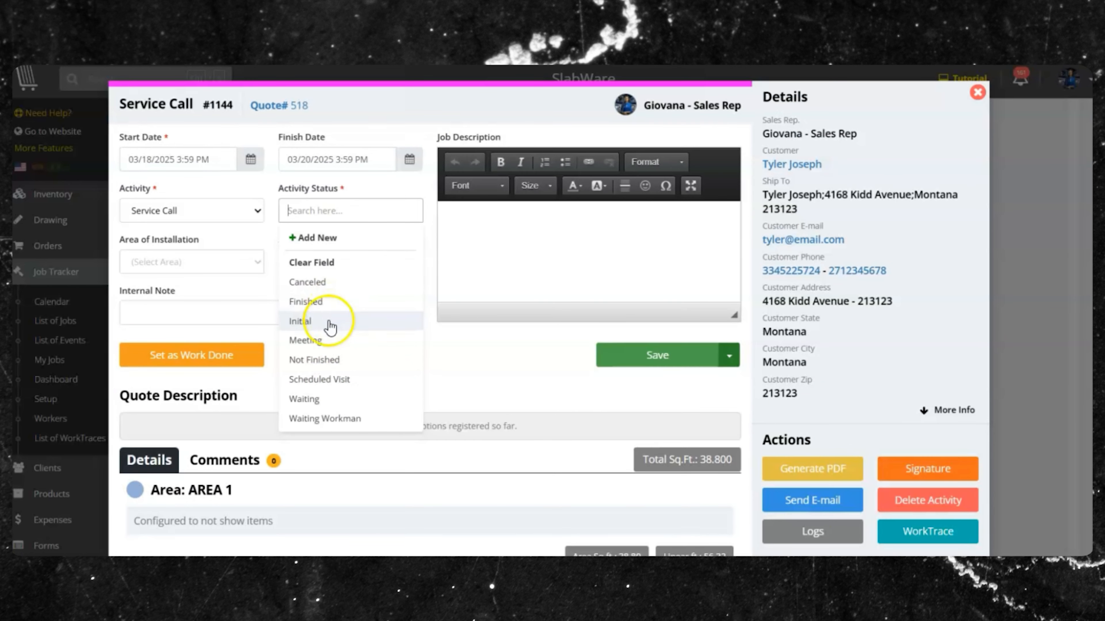
click(324, 301)
click(179, 358)
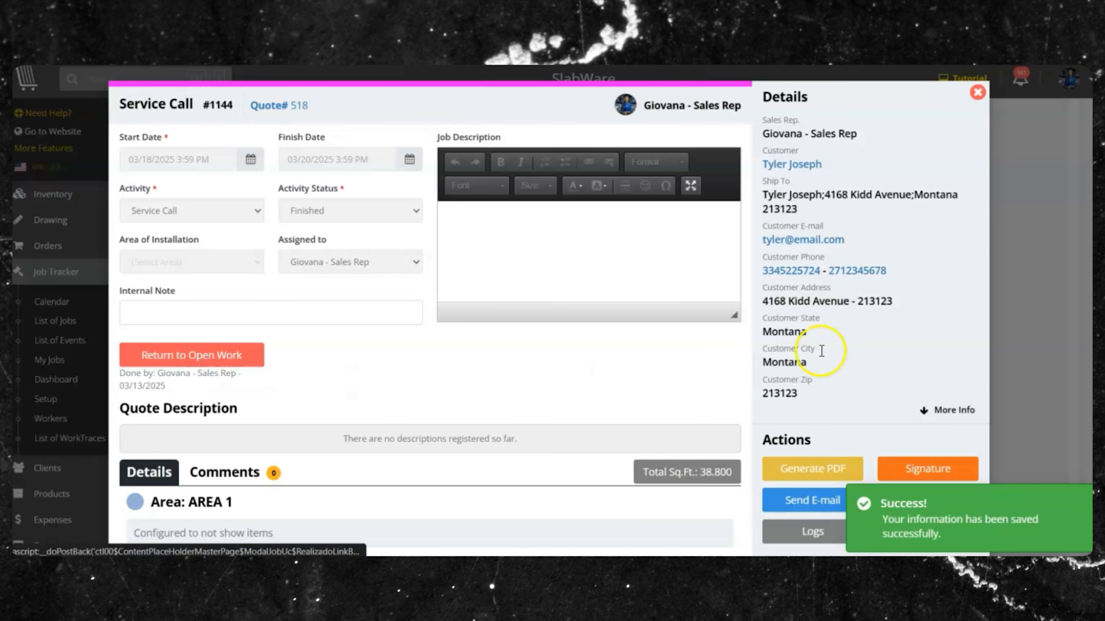
scroll(879, 337, down, 5)
scroll(879, 337, down, 5)
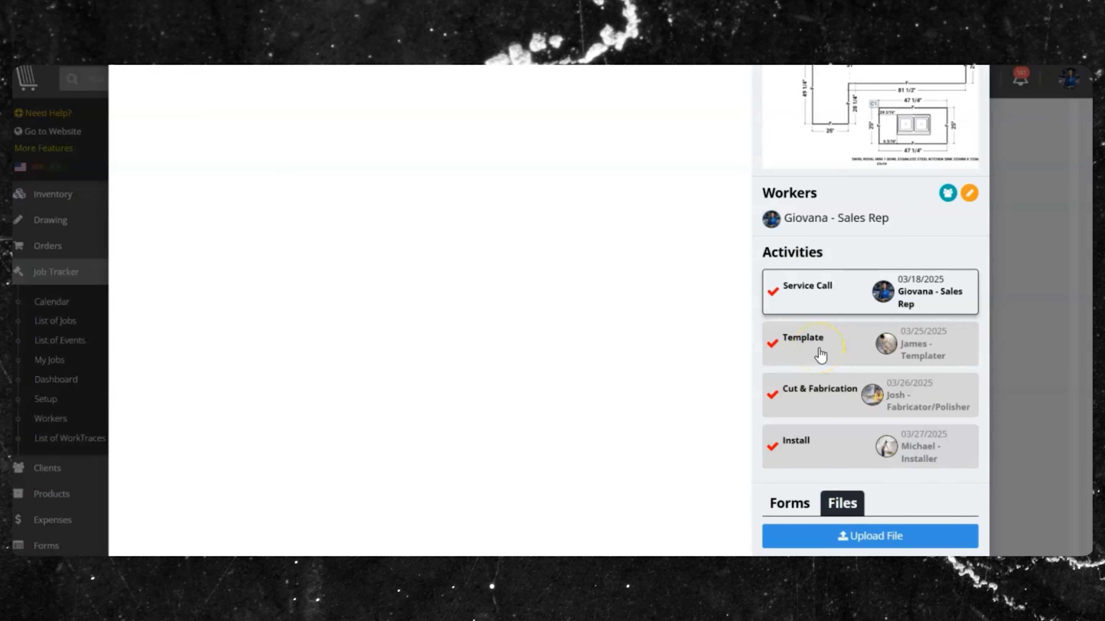
scroll(815, 304, up, 8)
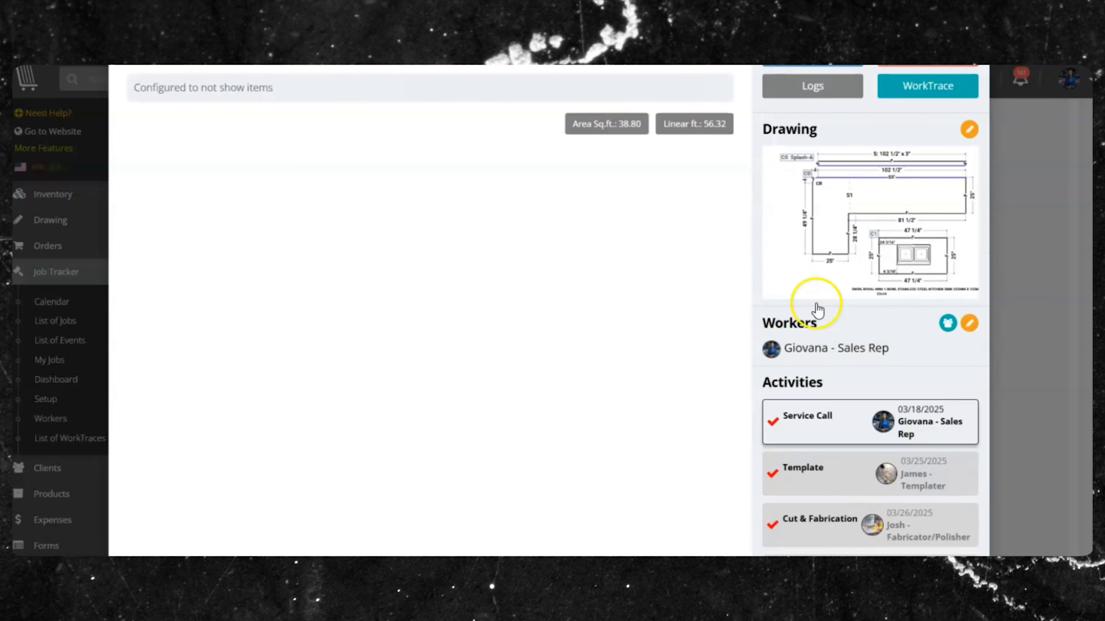
scroll(809, 296, down, 9)
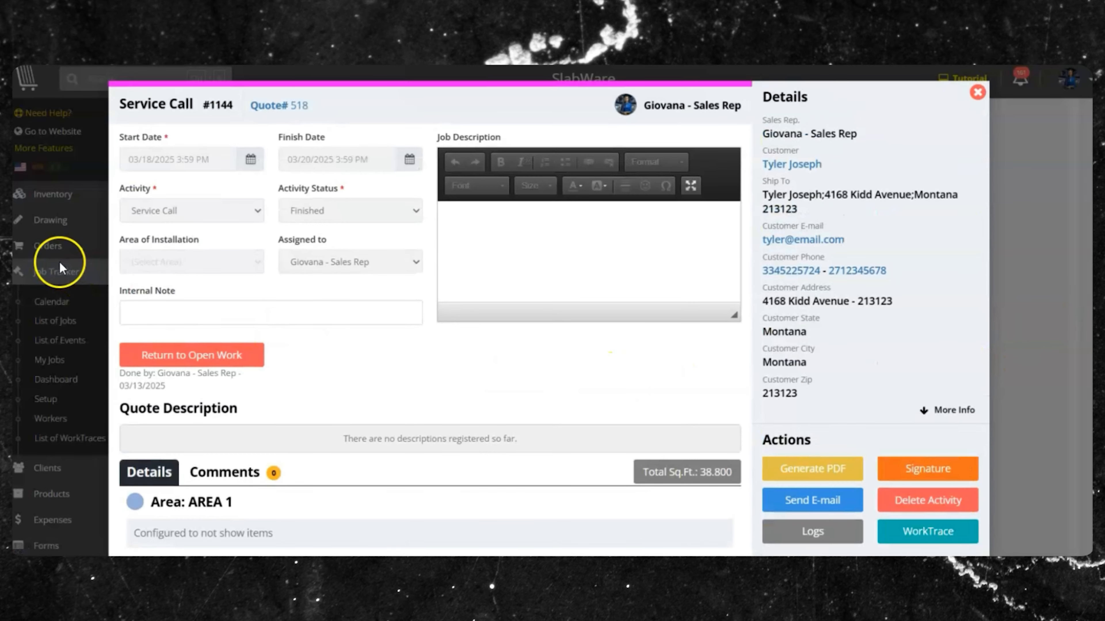
- Close the service call and begin a new activity from the weekly list
click(61, 267)
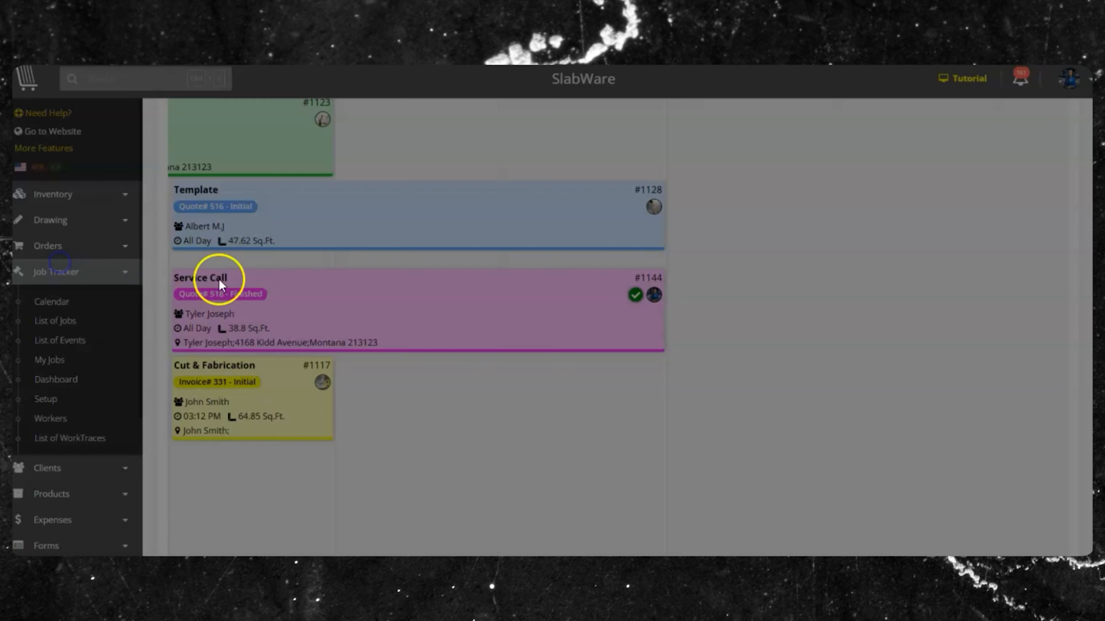
scroll(647, 362, up, 10)
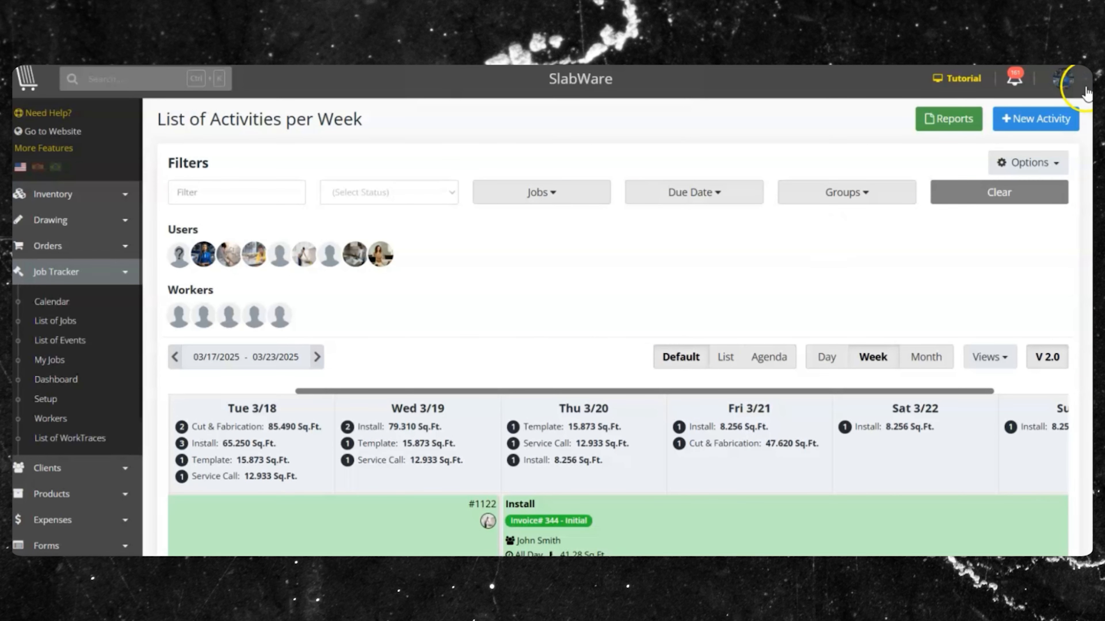
click(1039, 117)
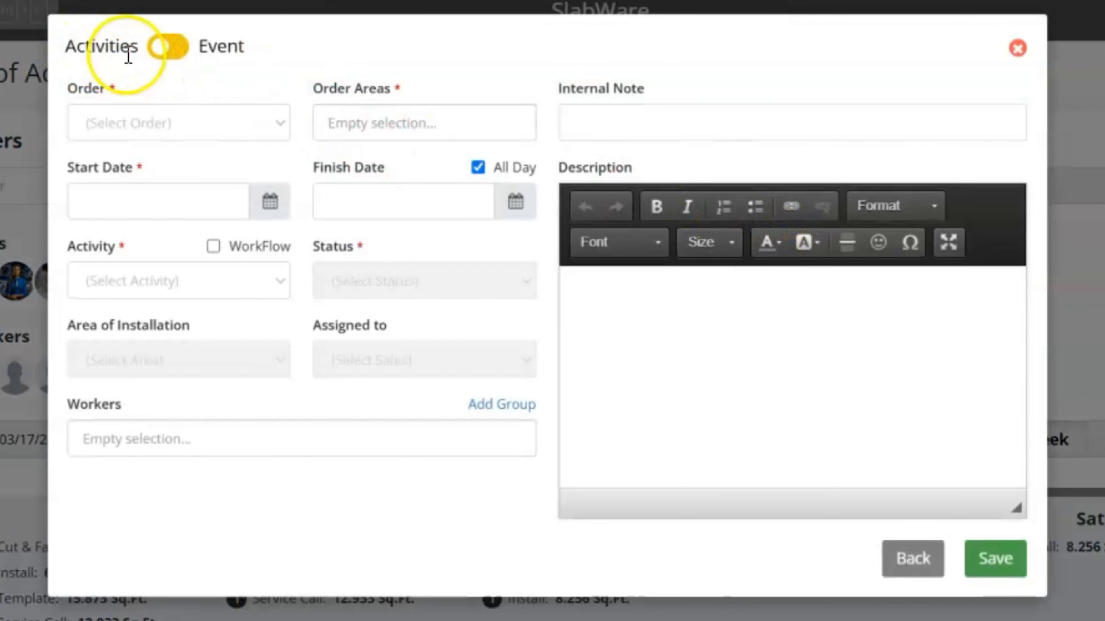
- Switch the new entry to an event with job reference 'visit'
click(174, 46)
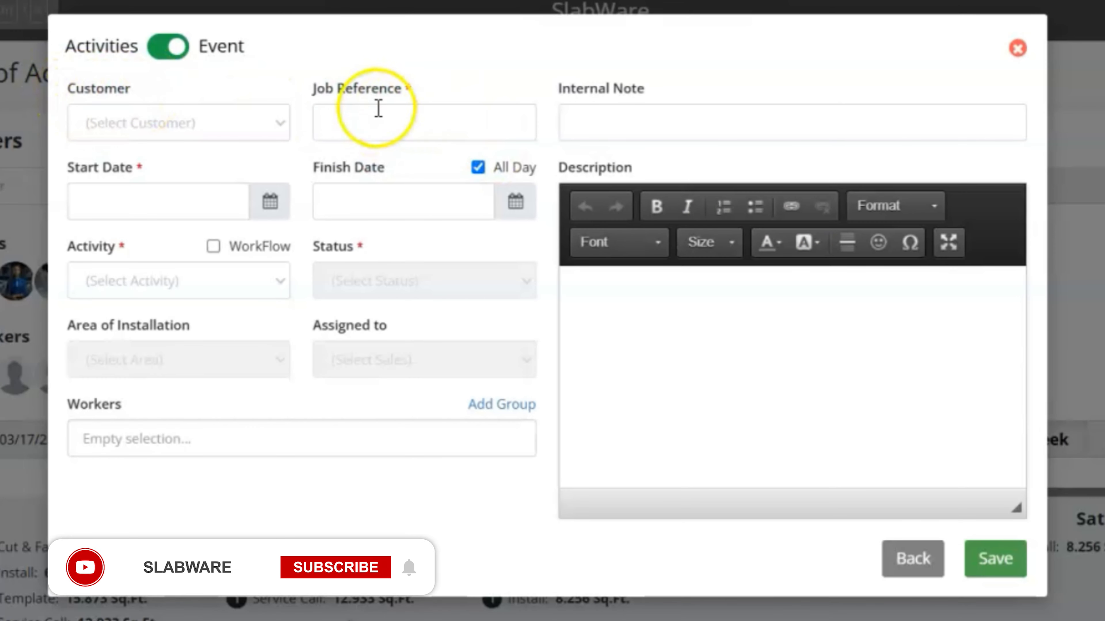
click(411, 129)
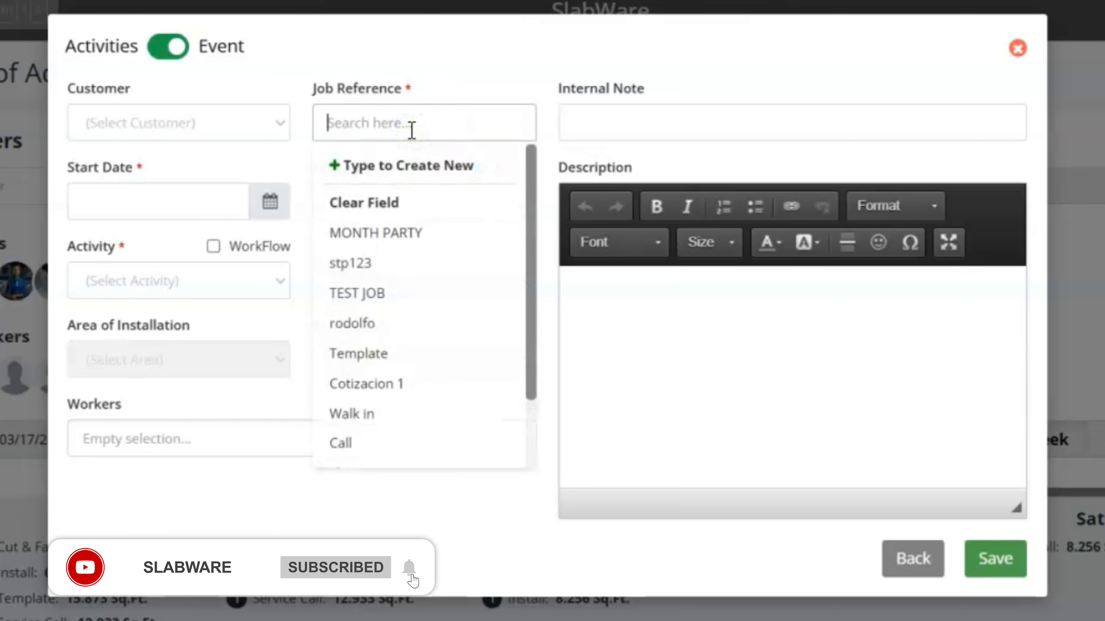
click(627, 69)
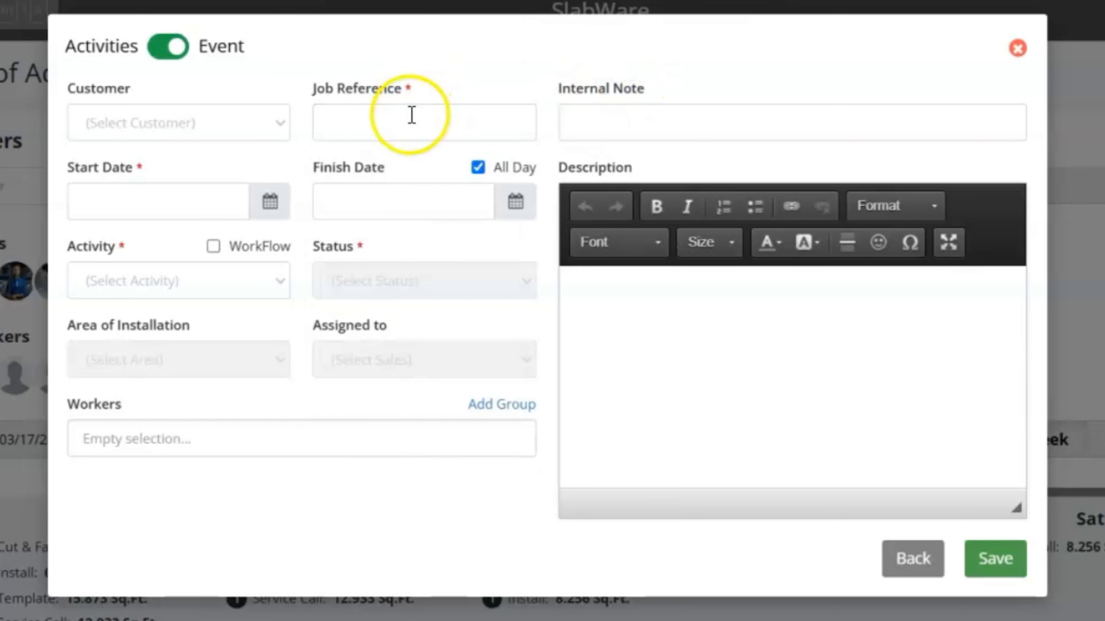
click(403, 119)
text(visi)
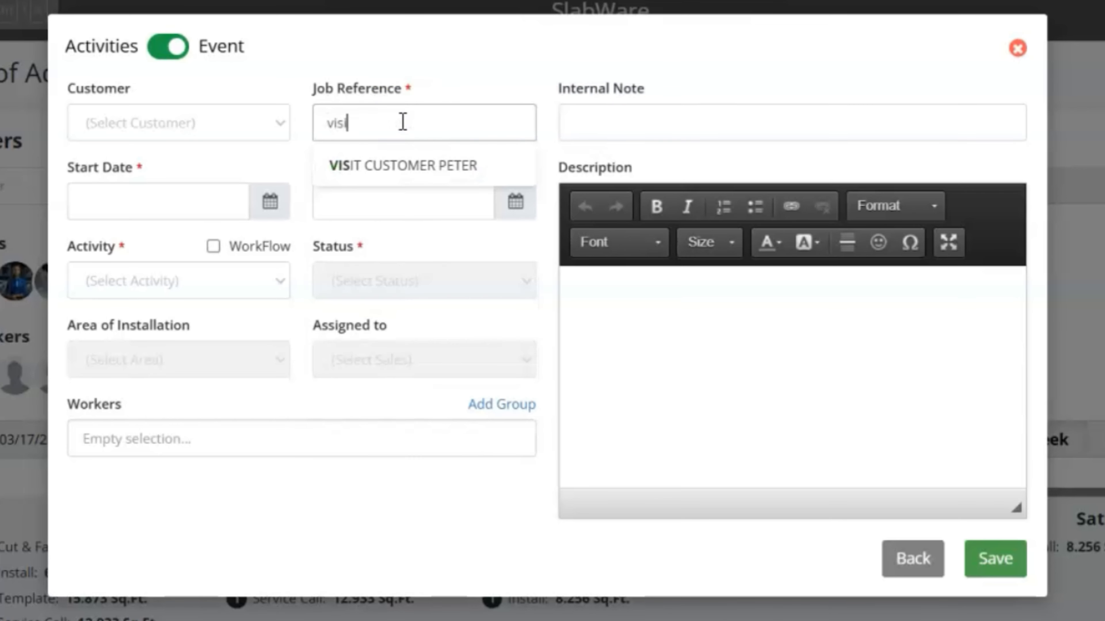
text(t)
click(425, 79)
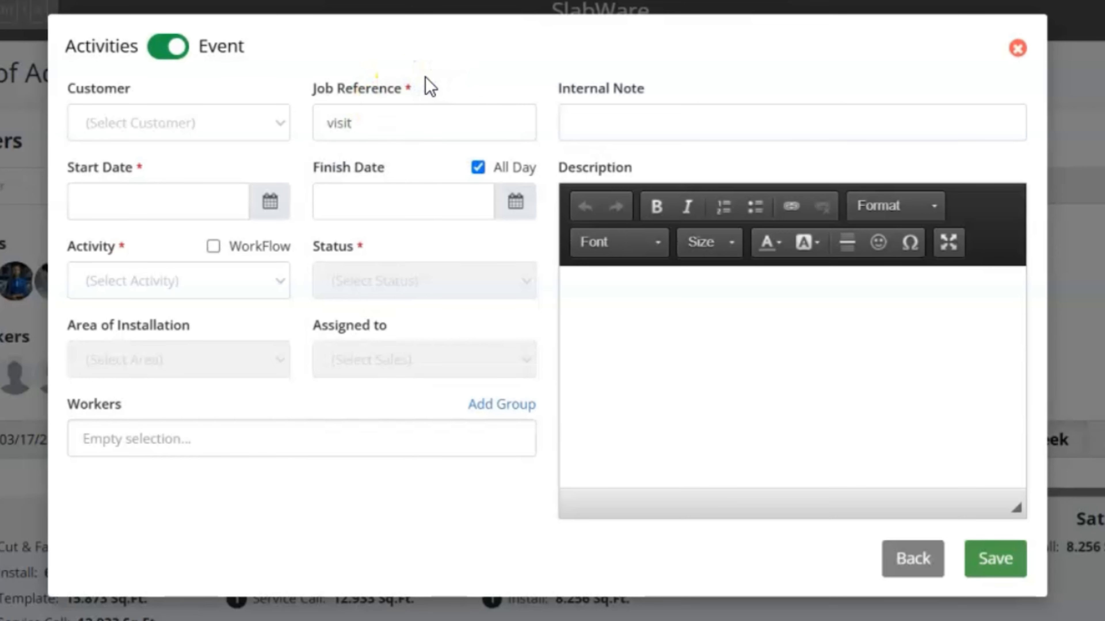
- Set the event's start and finish dates to 03/27/2025
click(154, 201)
click(312, 478)
click(419, 214)
click(572, 482)
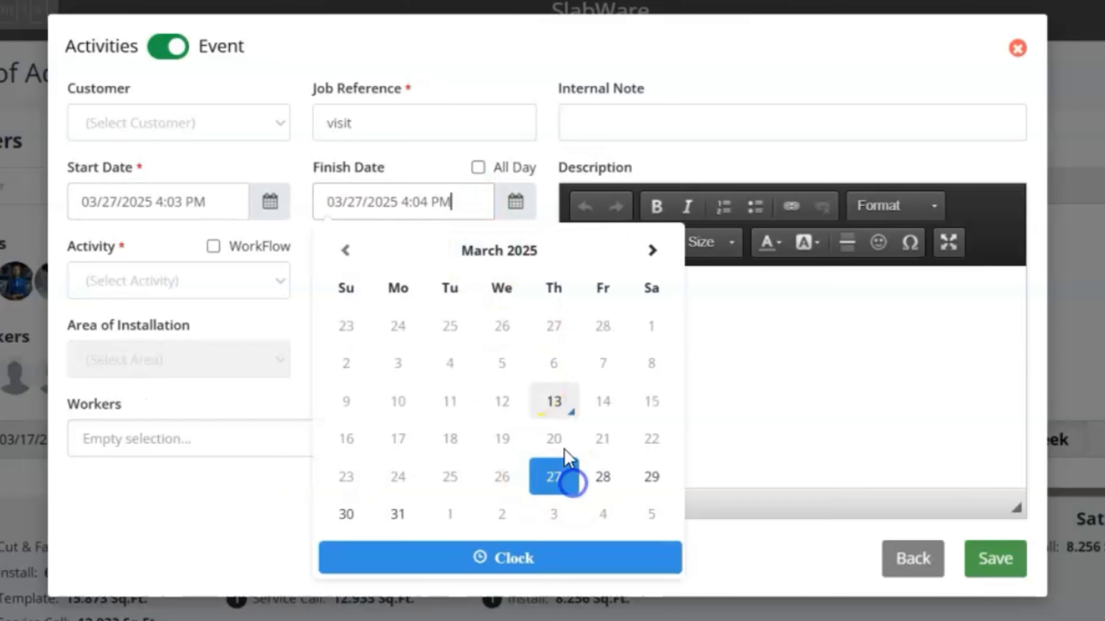
click(133, 222)
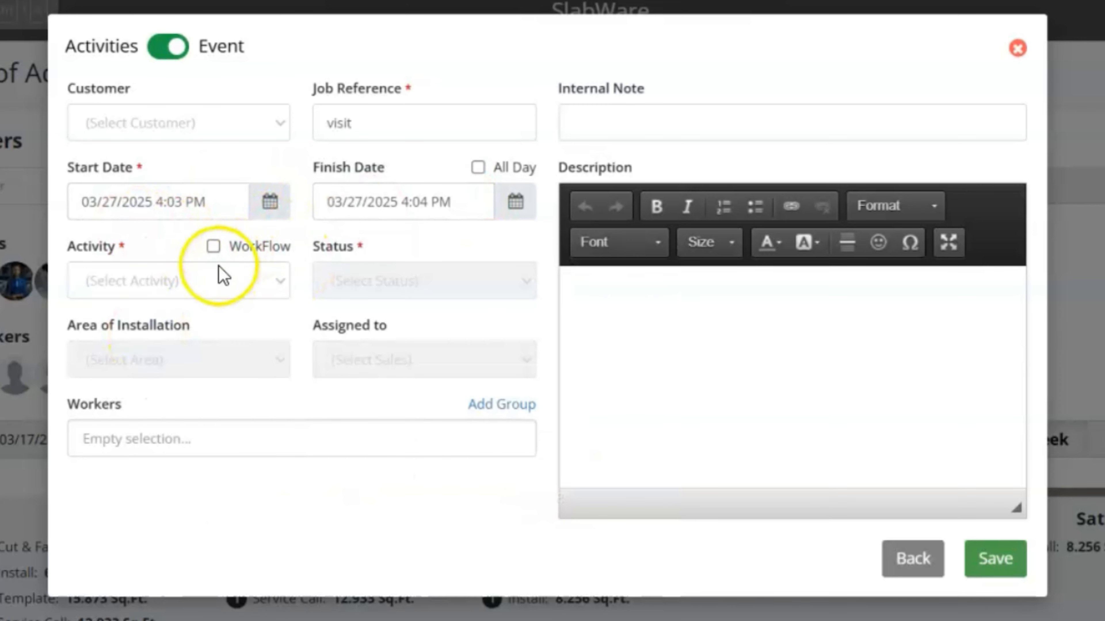
click(213, 281)
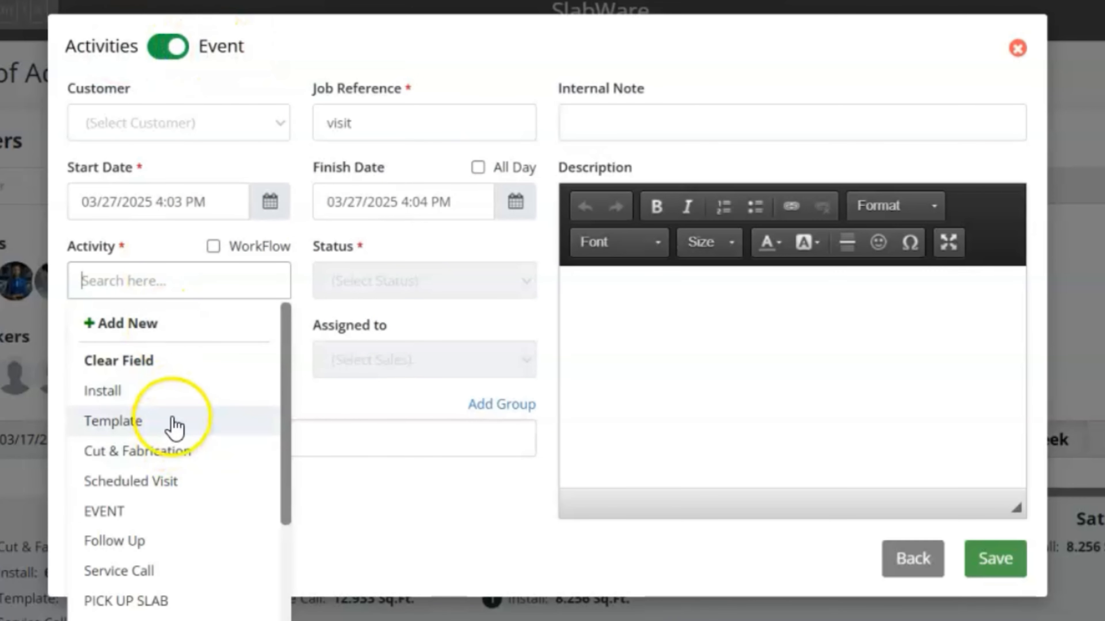
- Make the visit event a DEMOLITION workflow (Service Call, Template, Install, Follow Up) and save it
click(246, 246)
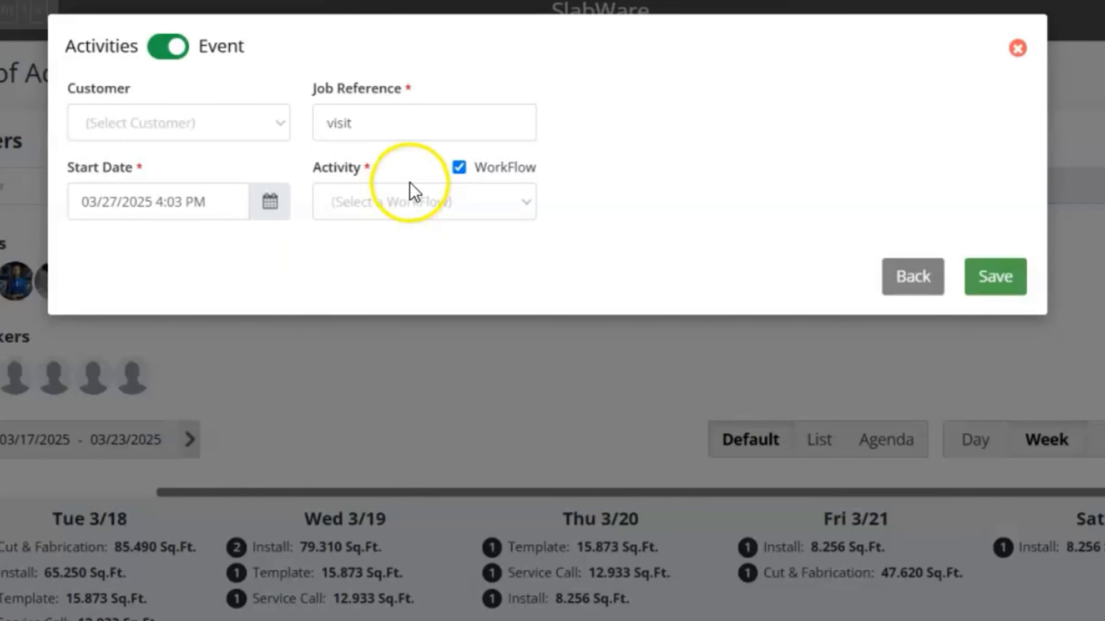
click(414, 202)
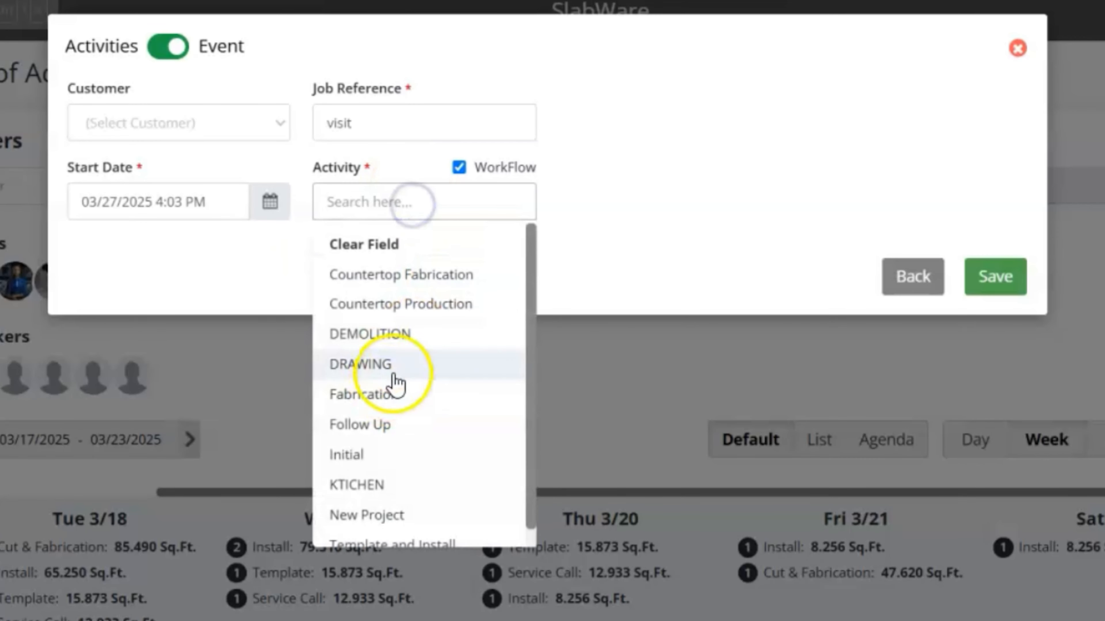
click(410, 342)
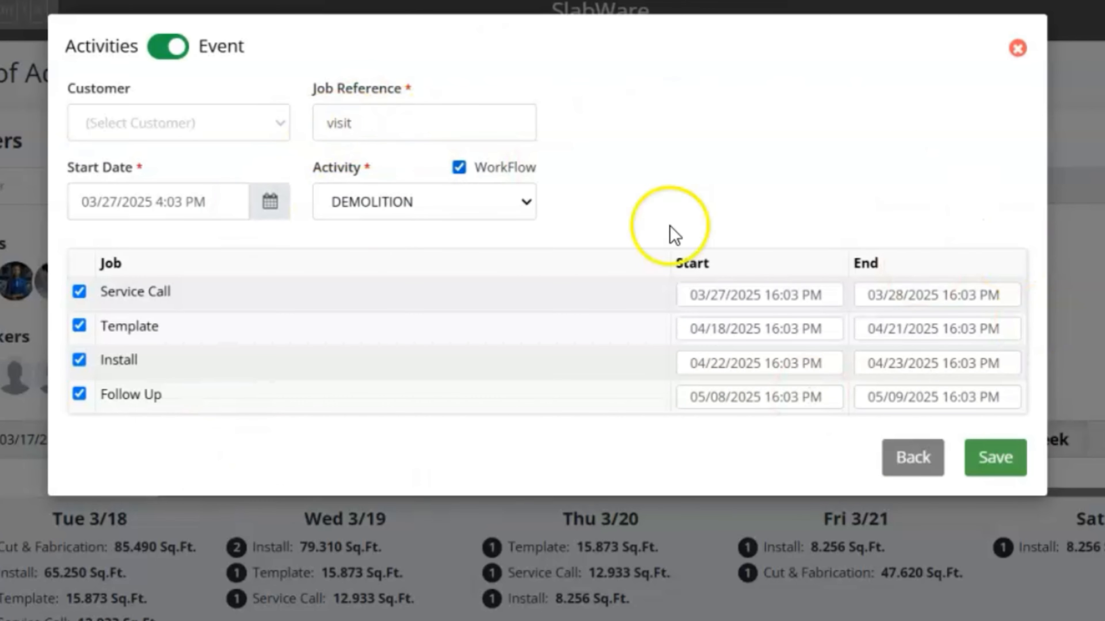
click(997, 457)
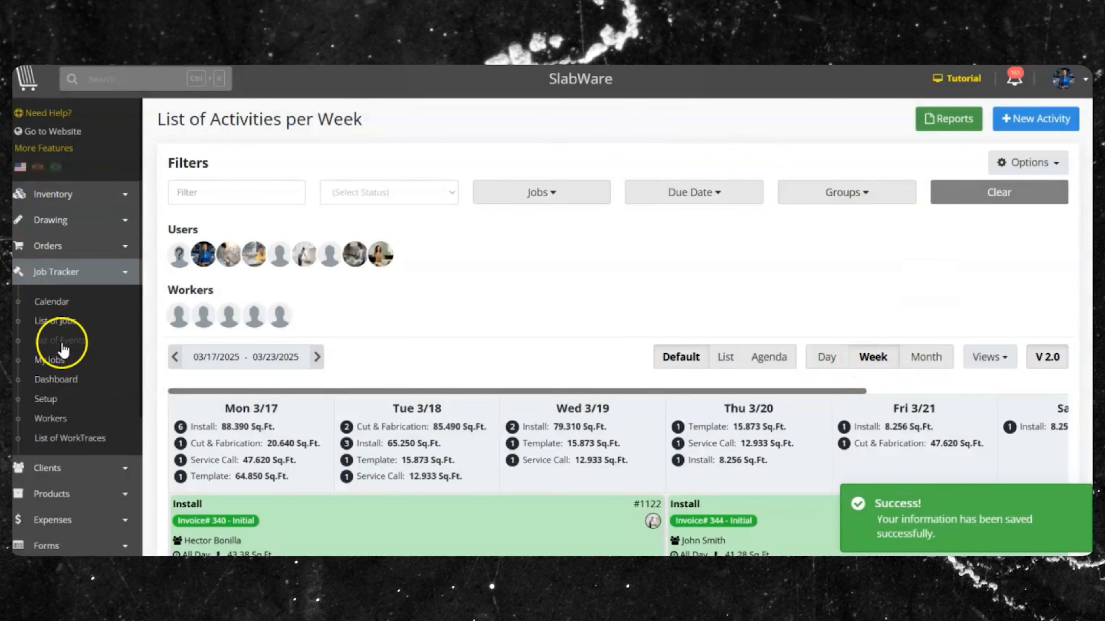
- In the List of Events, open the visit event's Template job #1149
click(61, 342)
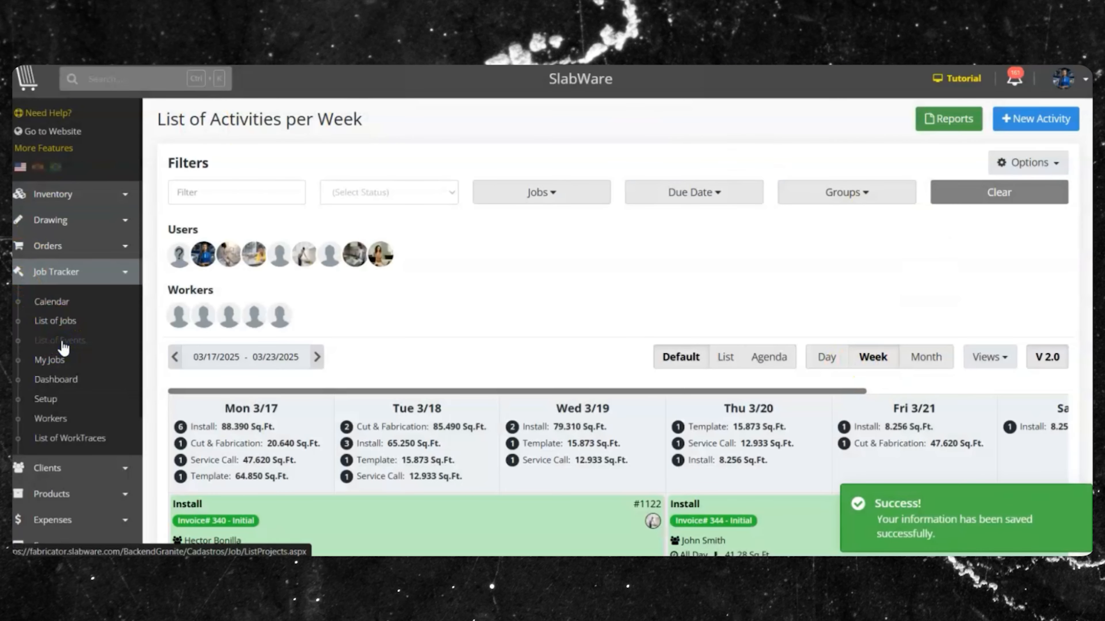
click(24, 85)
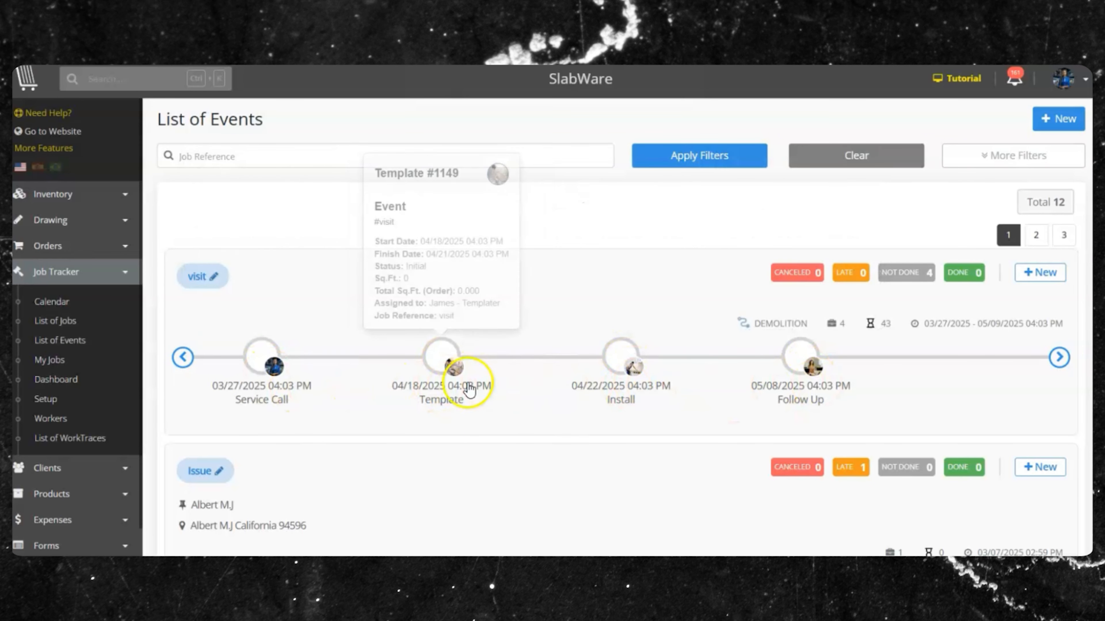
click(463, 370)
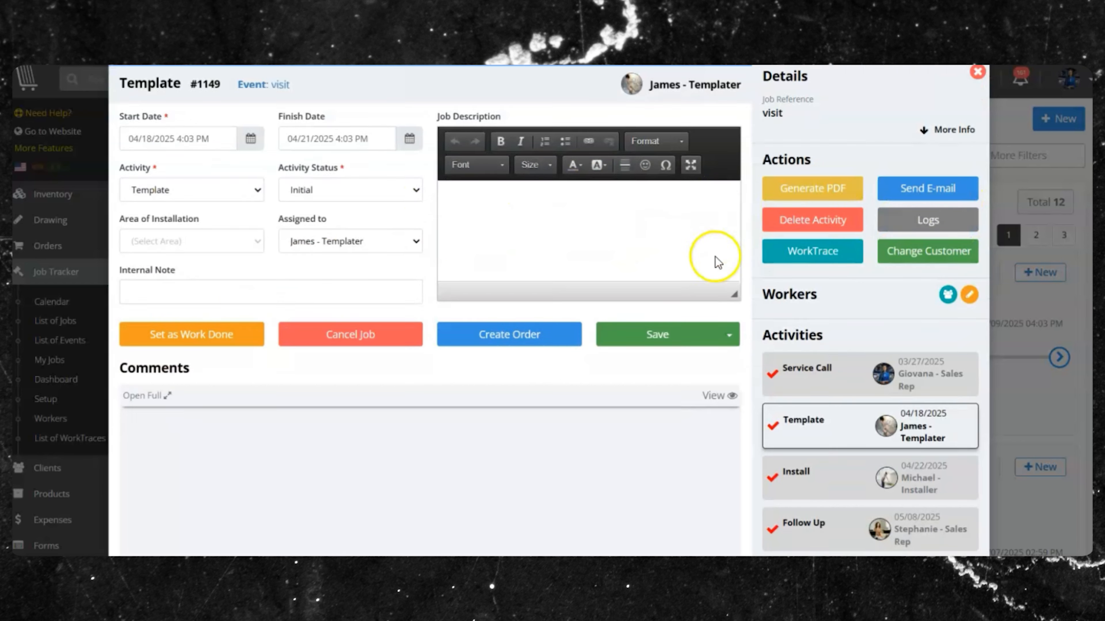
- Mark Template job #1149 as work done and show the 03/17–03/23/2025 weekly calendar
scroll(649, 291, down, 3)
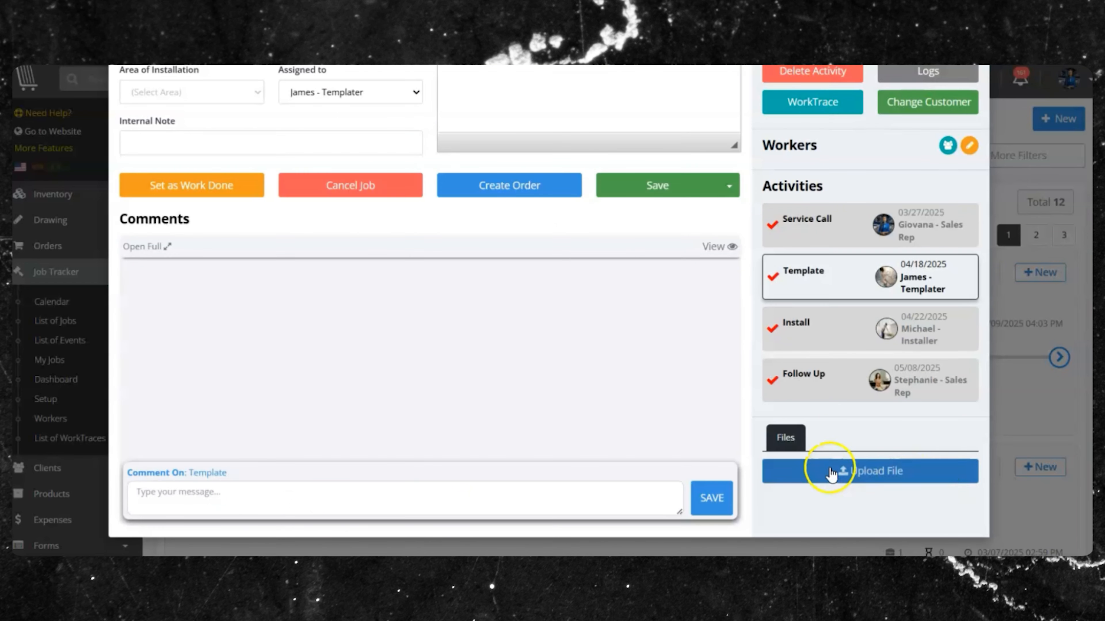
scroll(266, 348, up, 3)
click(205, 366)
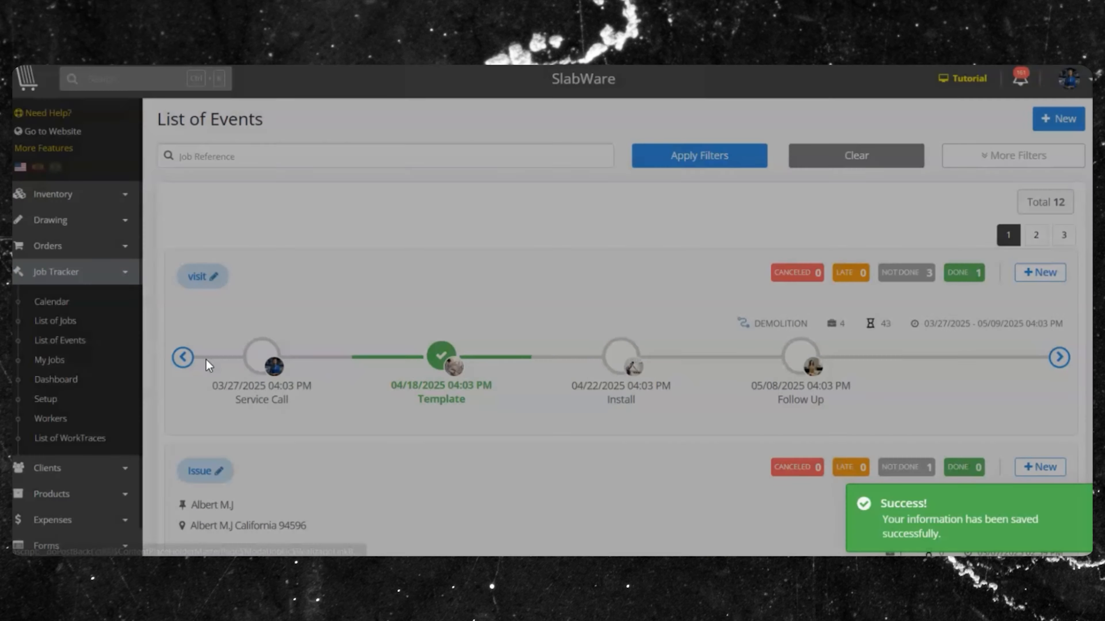
click(577, 423)
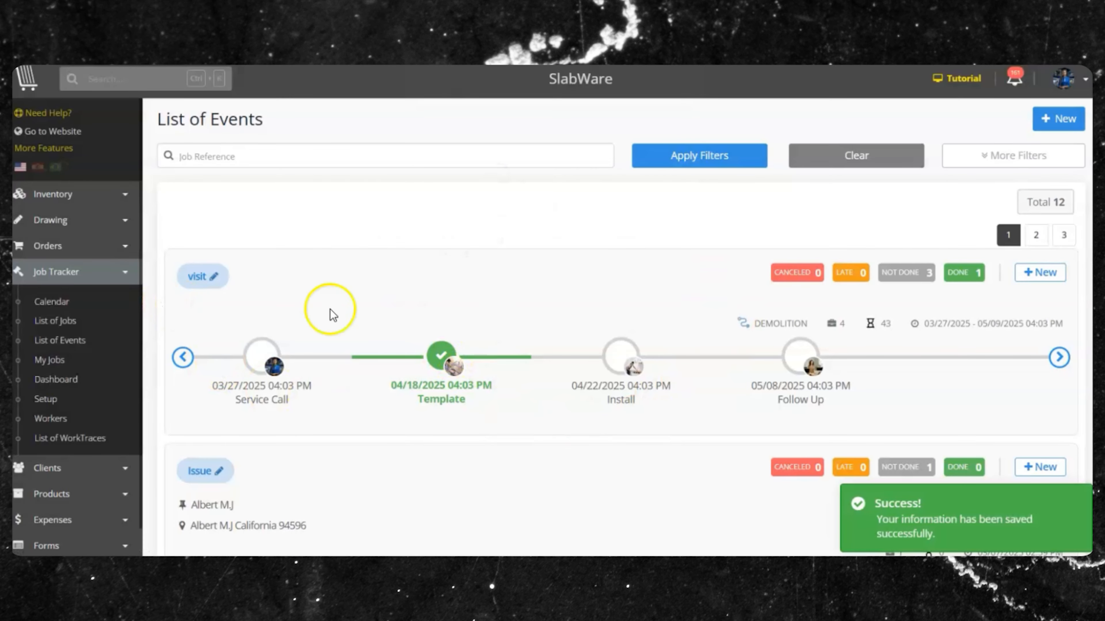
click(43, 304)
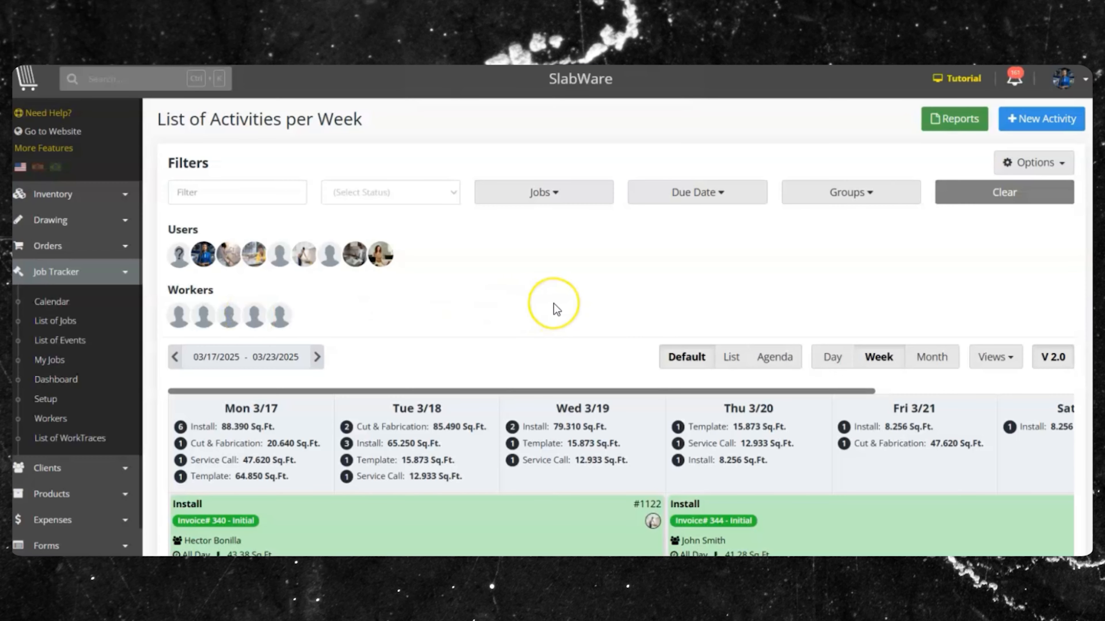
- Open Quote #518 from the calendar and scroll down to its Activities section
scroll(522, 241, down, 3)
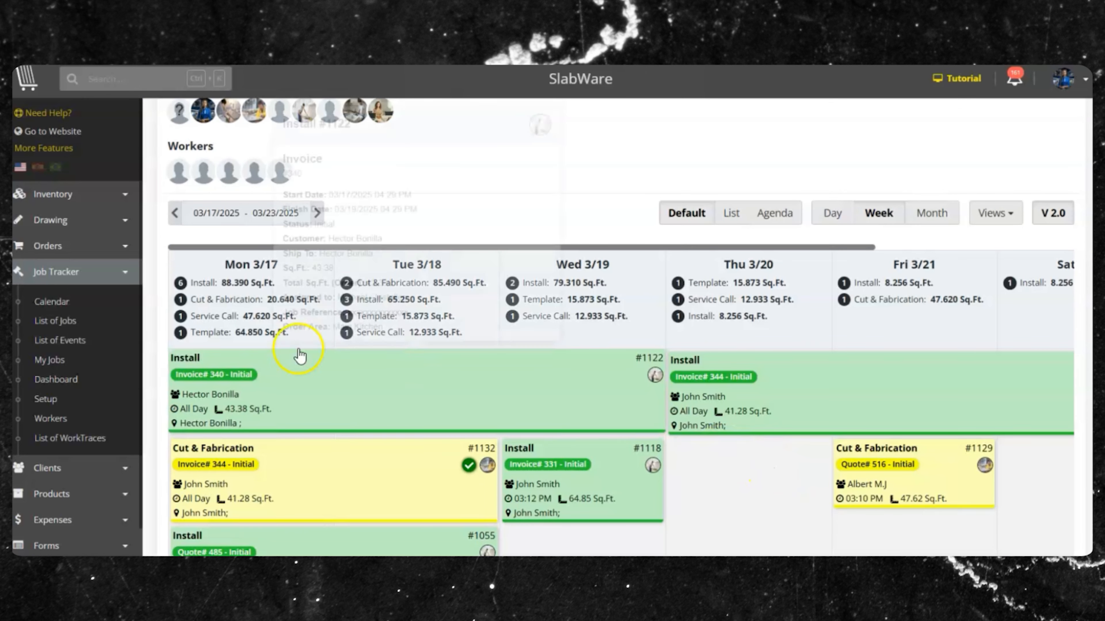
click(563, 216)
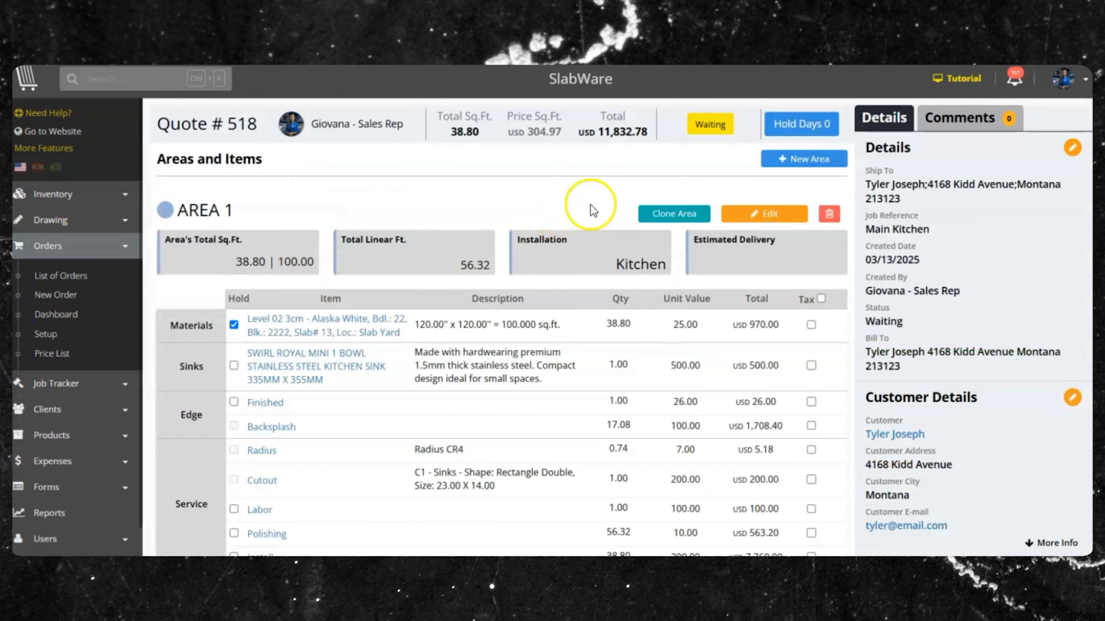
scroll(617, 204, down, 6)
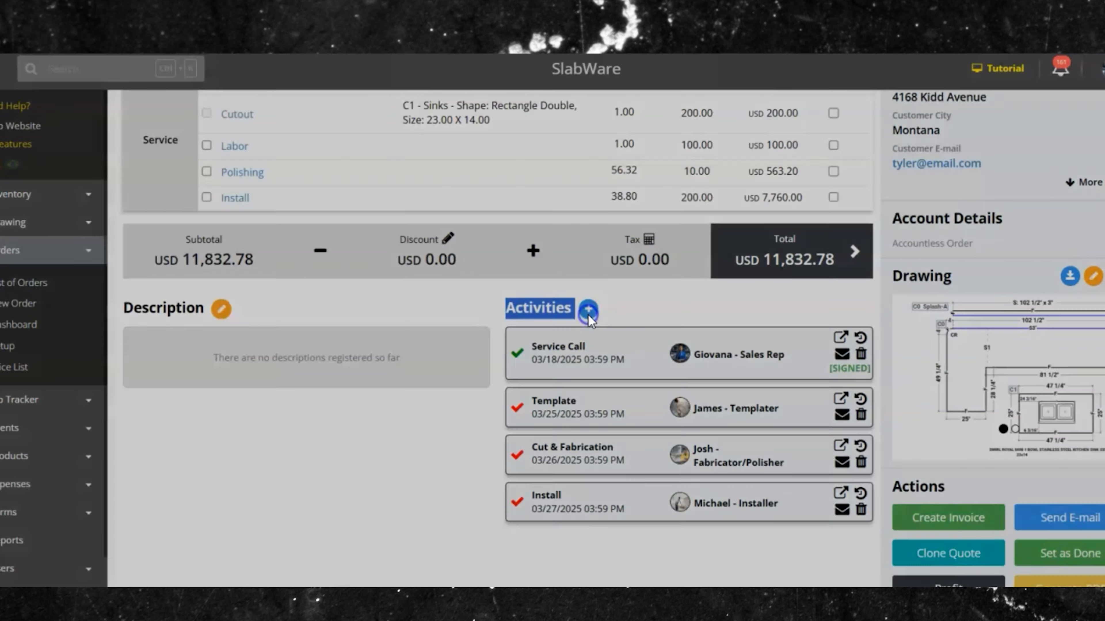
- Start a new quote activity, view the activity types, then cancel without adding one
click(585, 300)
click(334, 209)
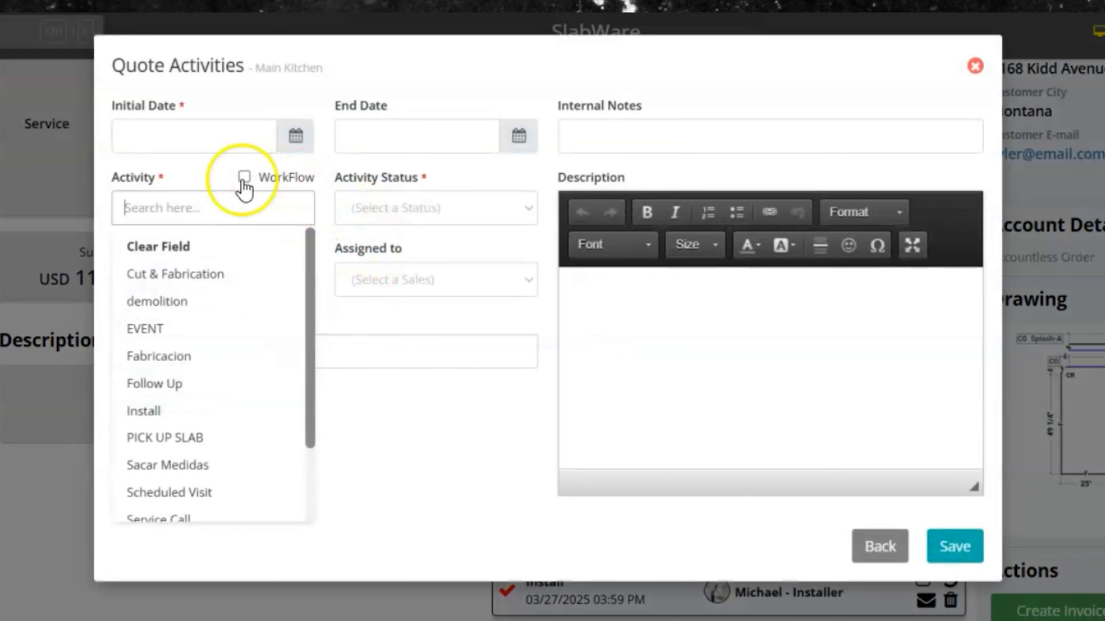
click(513, 484)
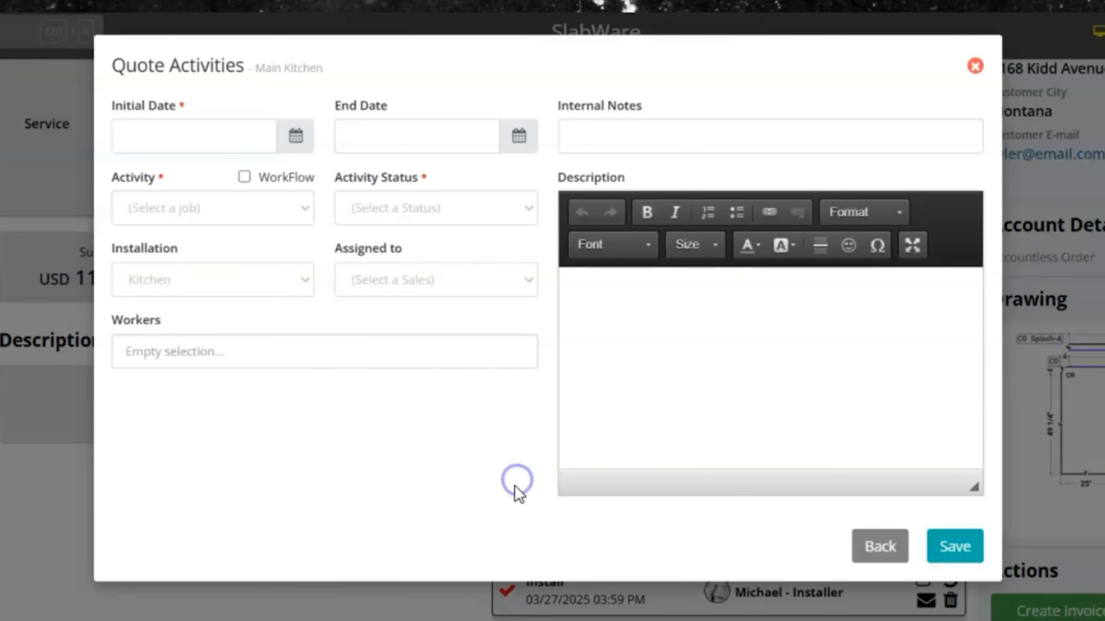
click(879, 547)
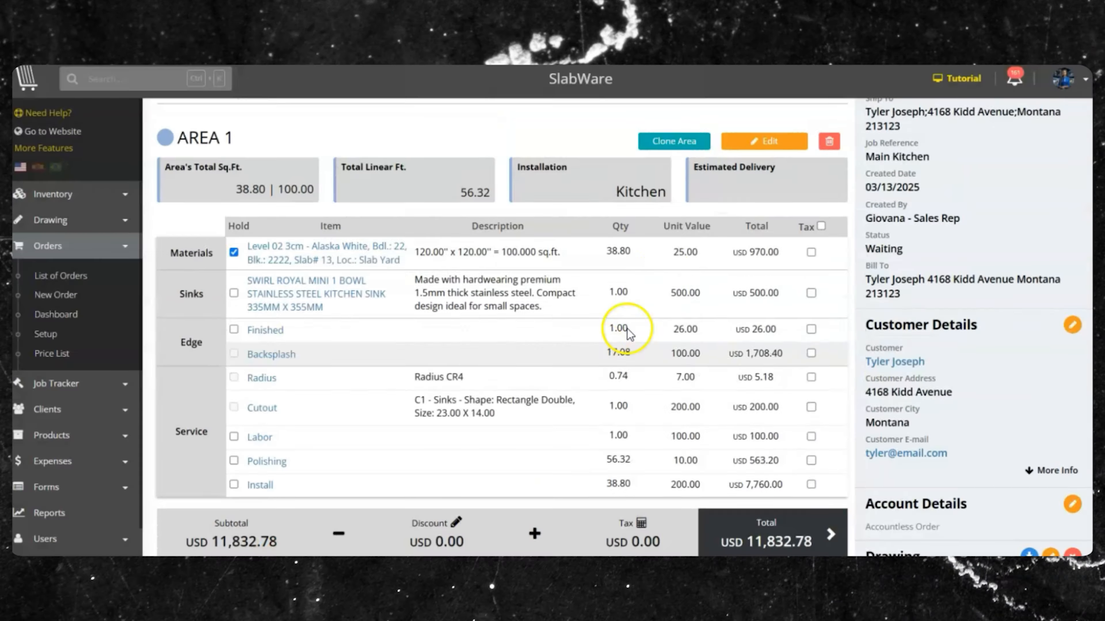
scroll(294, 173, up, 2)
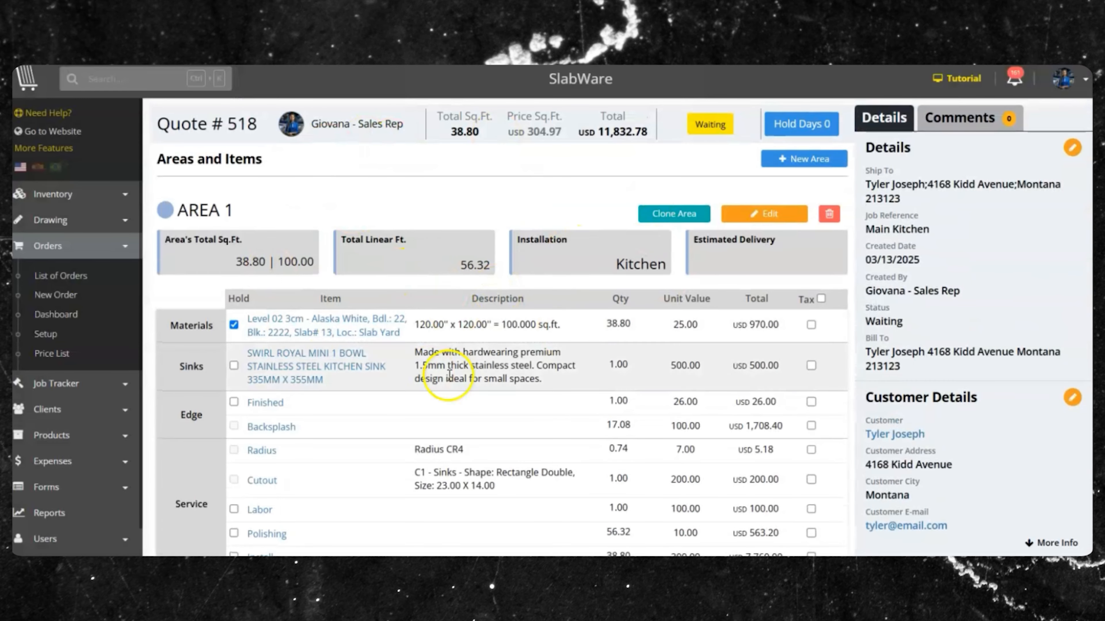
click(110, 386)
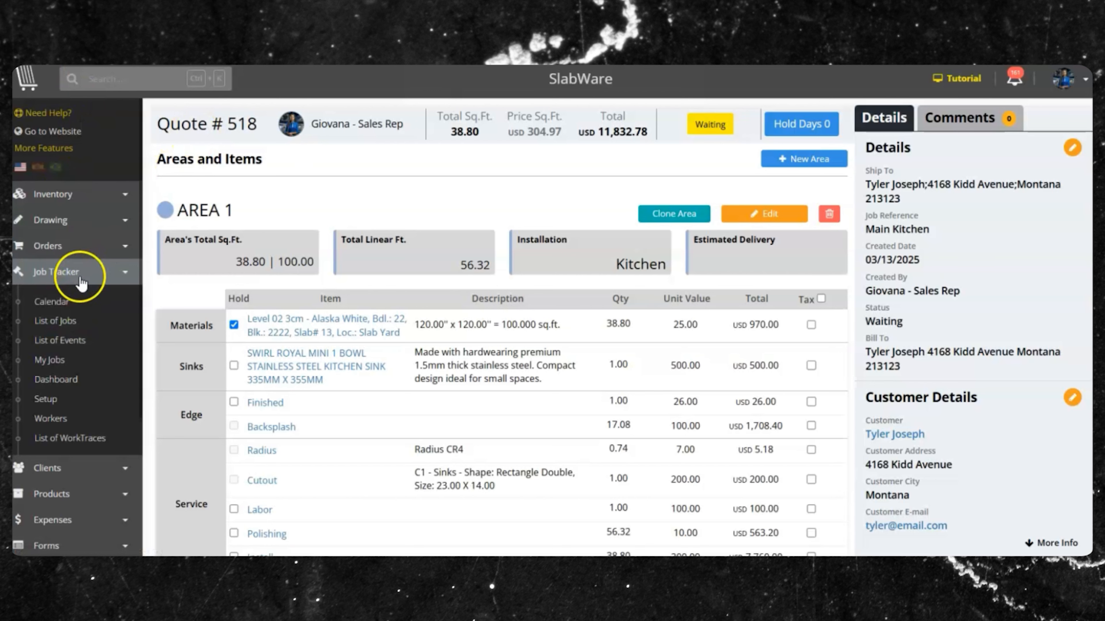
- Go to Job Tracker Setup and choose New under Job Activities
click(55, 302)
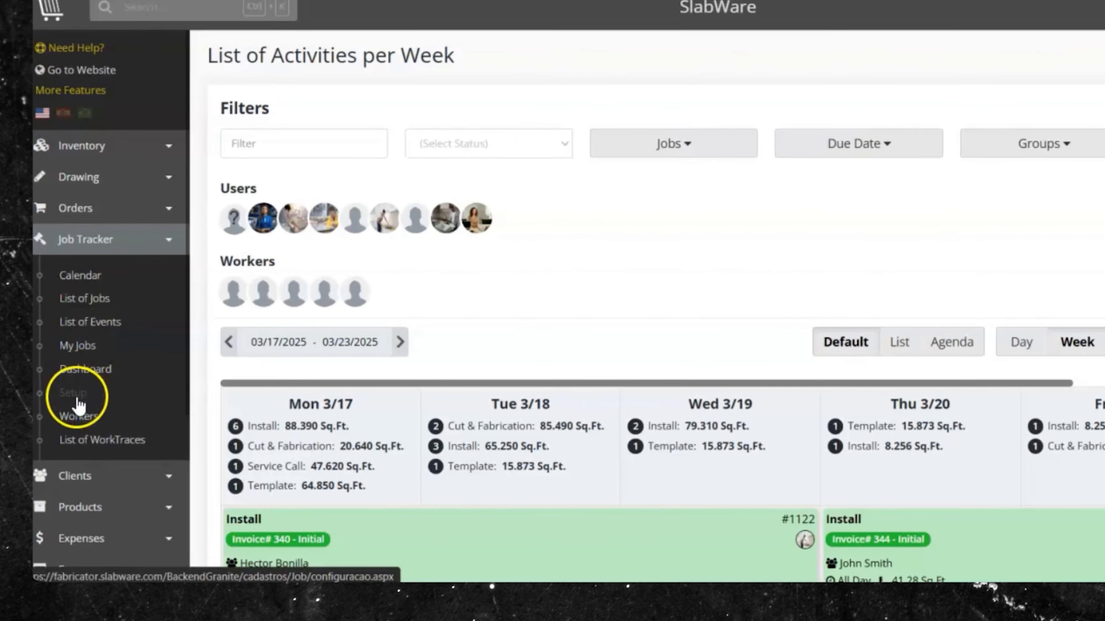
click(78, 400)
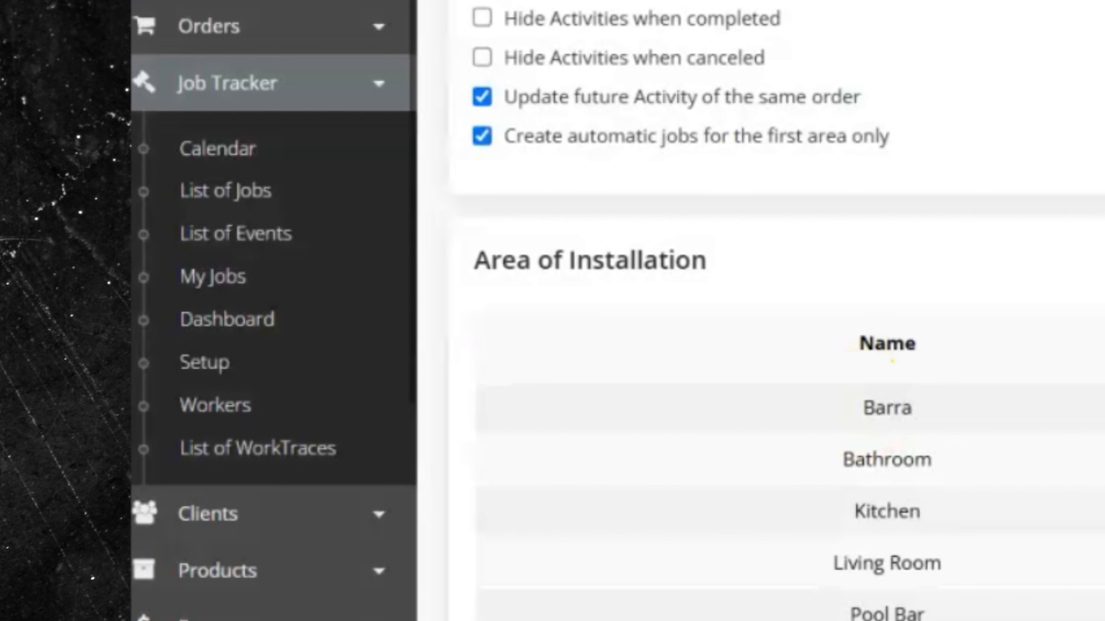
scroll(740, 305, down, 5)
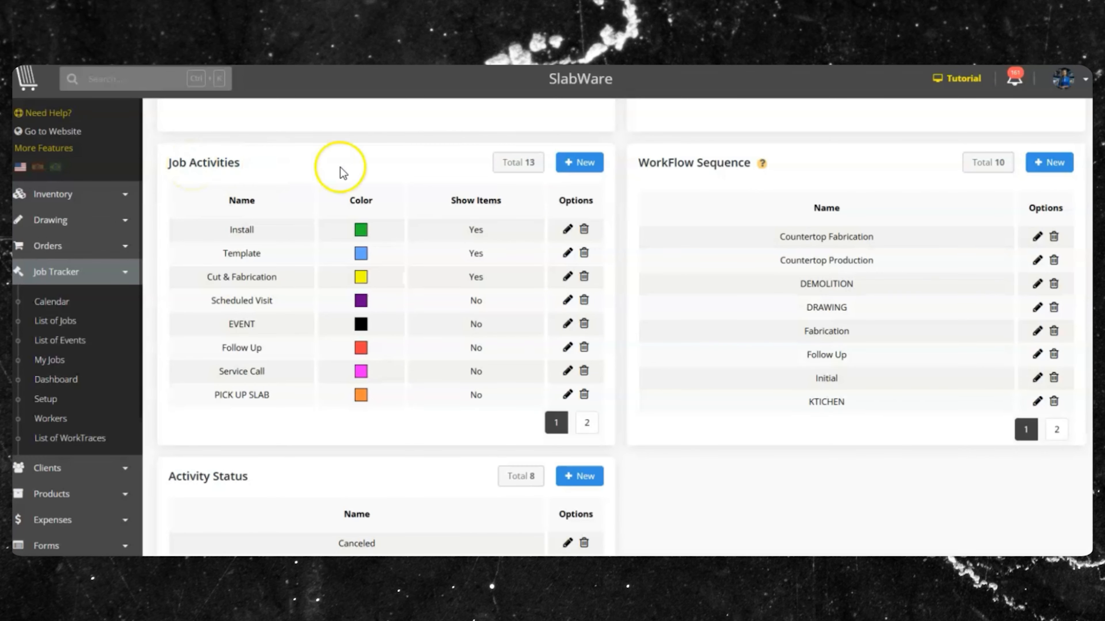
click(579, 162)
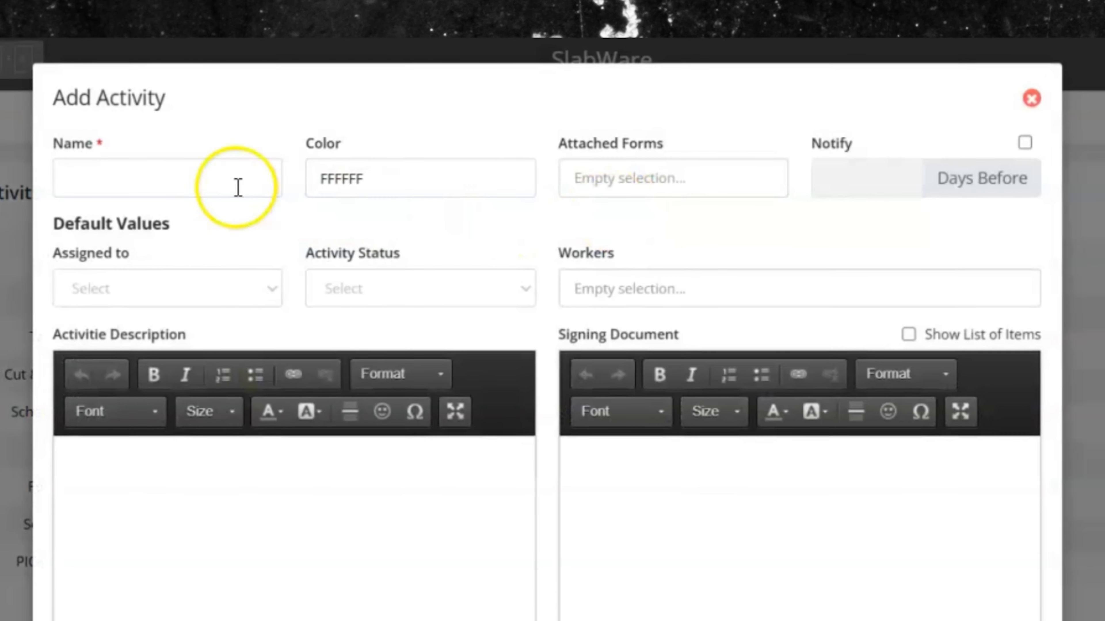
- Check the Add Activity form's Name, Color and Assigned to fields, then cancel without saving
click(341, 104)
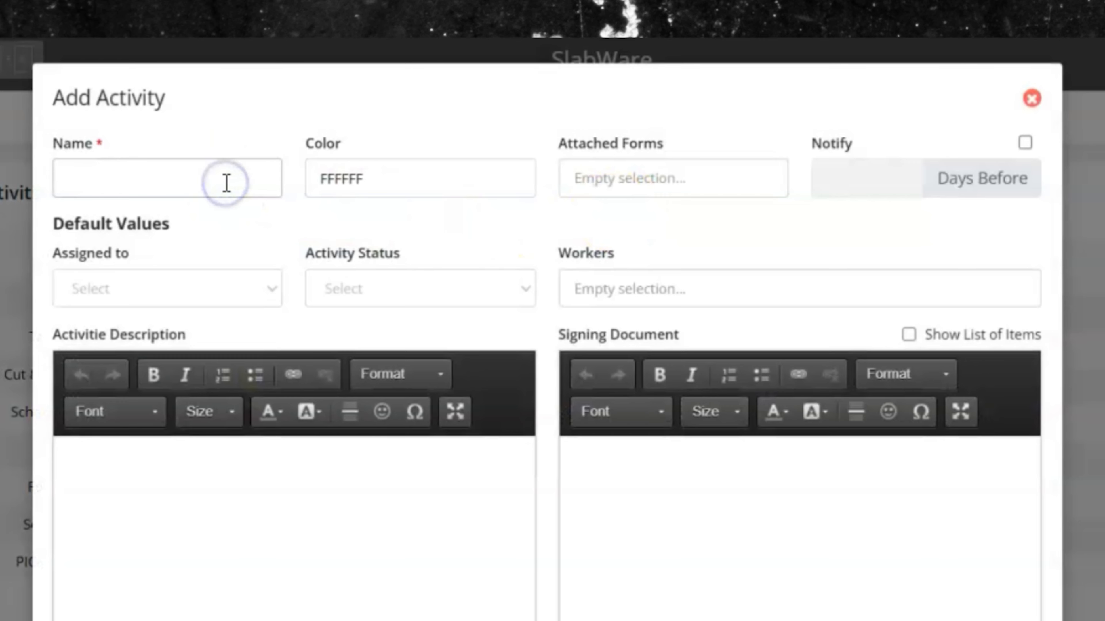
click(400, 184)
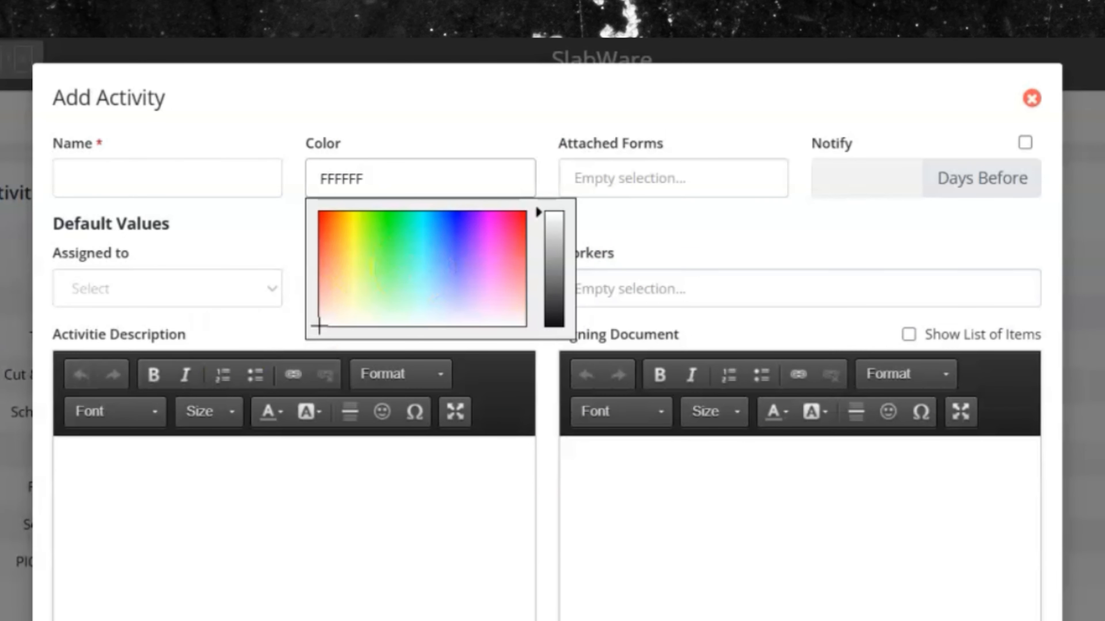
click(755, 257)
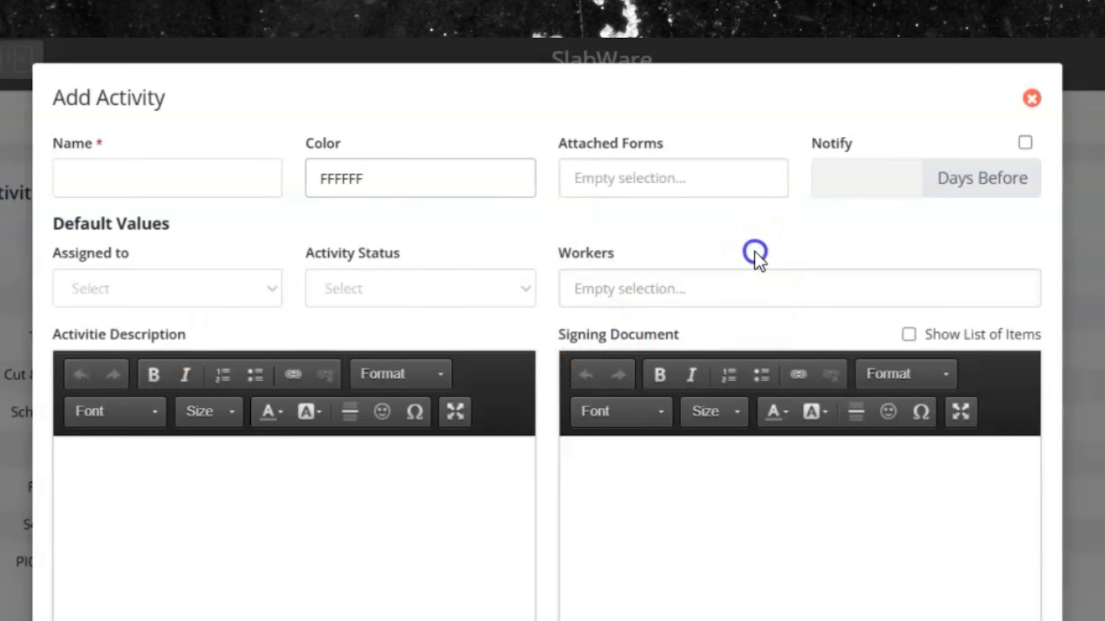
click(237, 286)
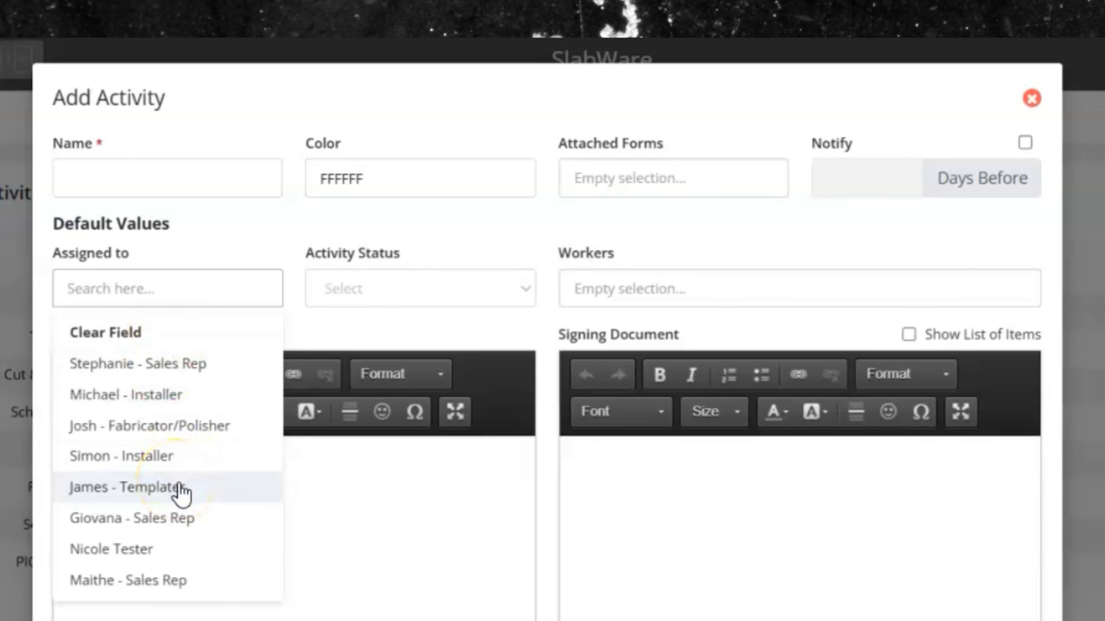
click(512, 326)
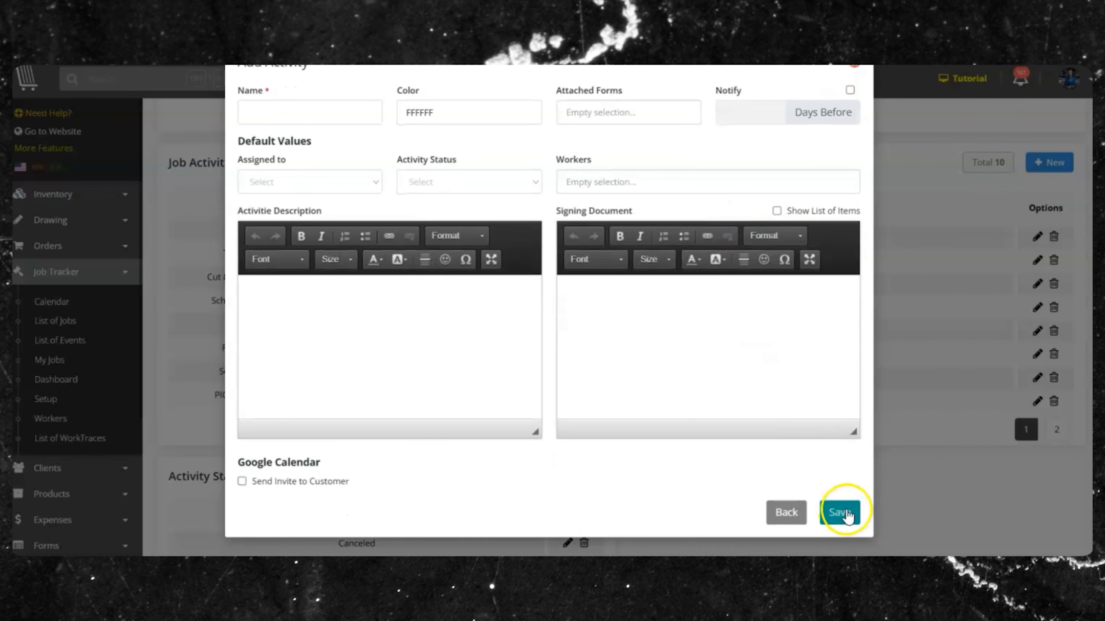
click(789, 518)
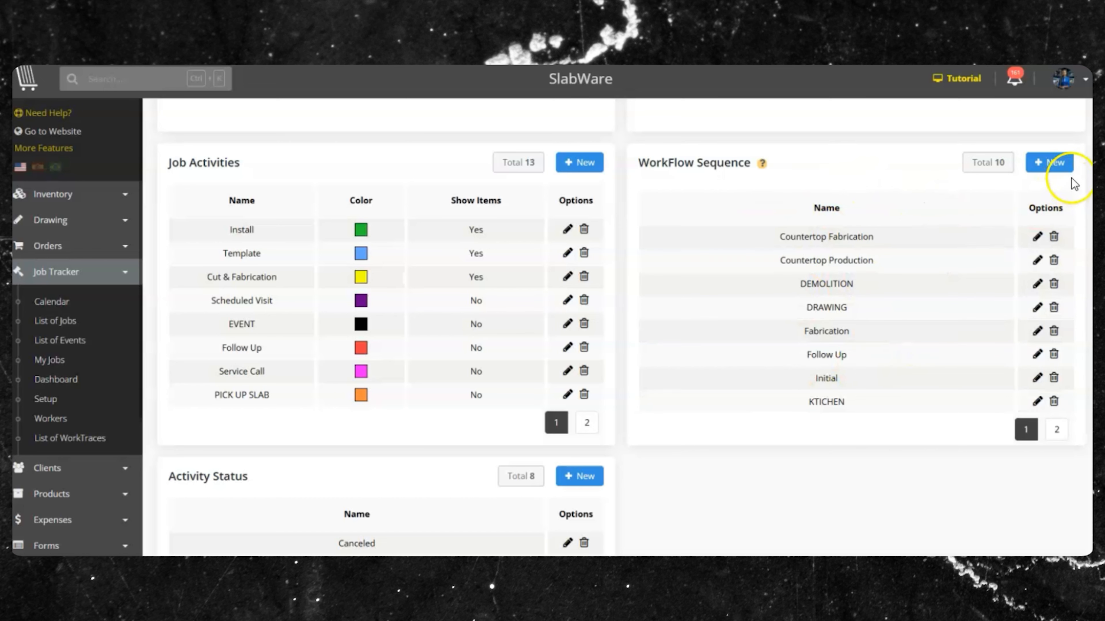
- Dismiss a new WorkFlow Sequence form, then edit the Countertop Fabrication sequence
click(1053, 164)
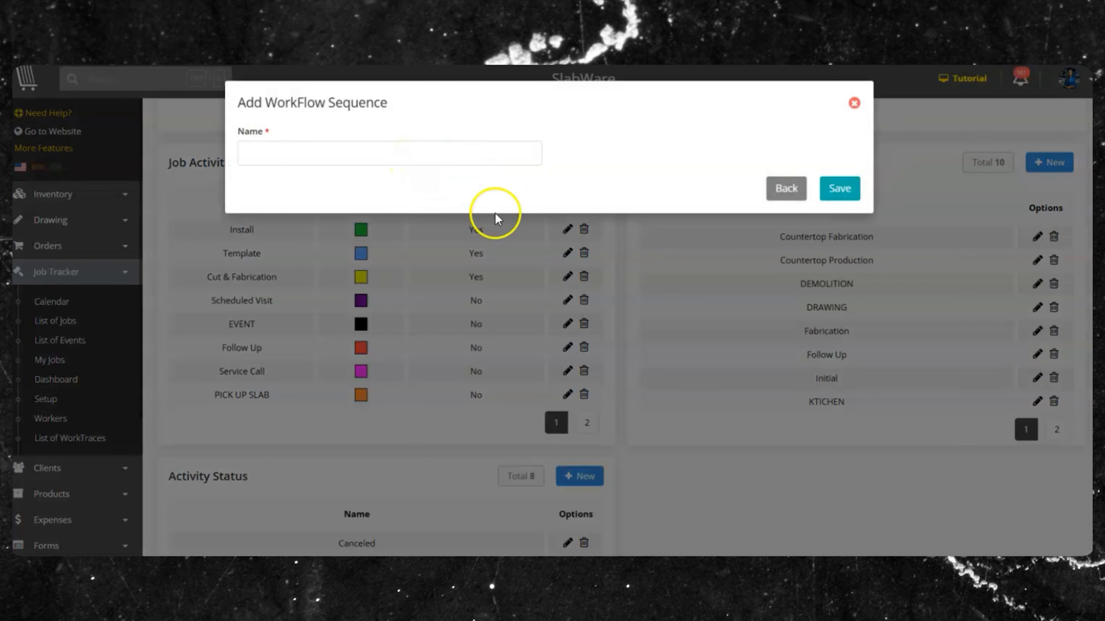
click(841, 284)
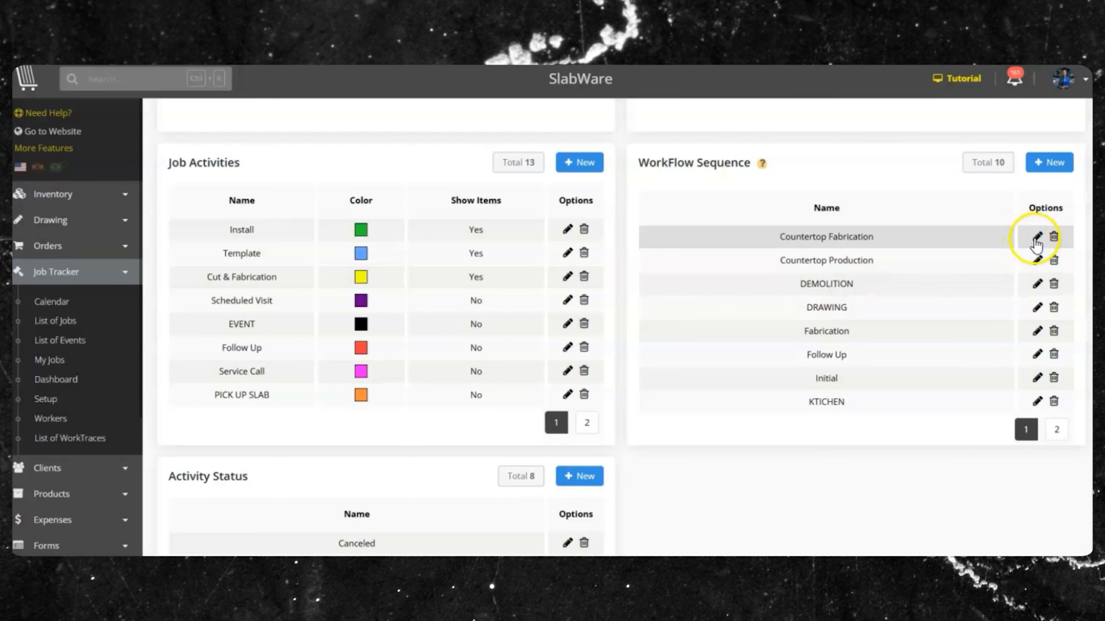
click(1037, 238)
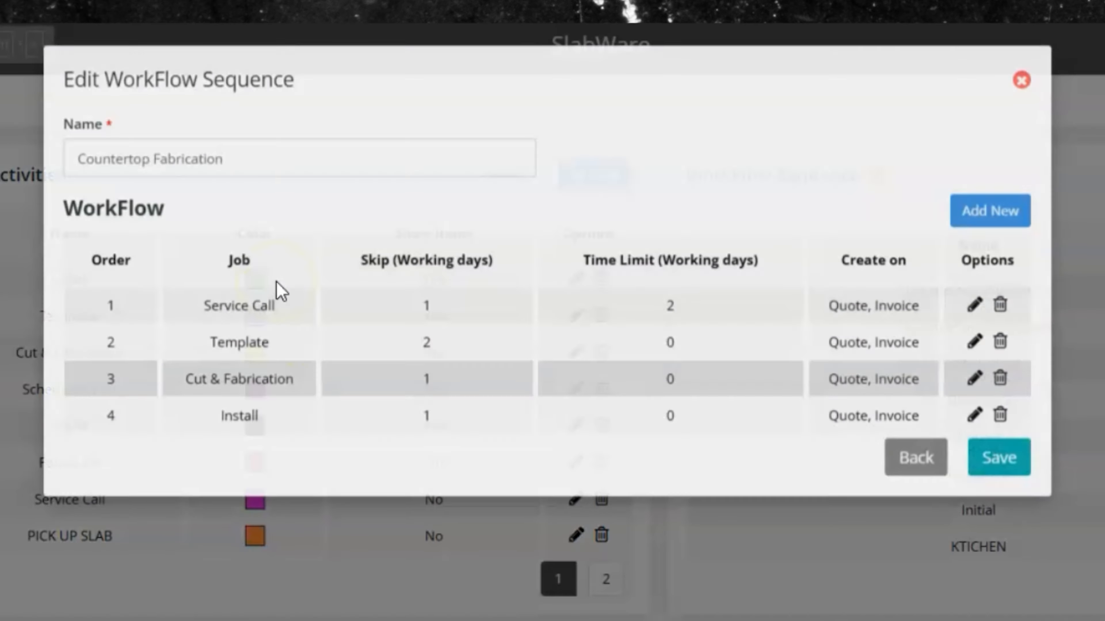